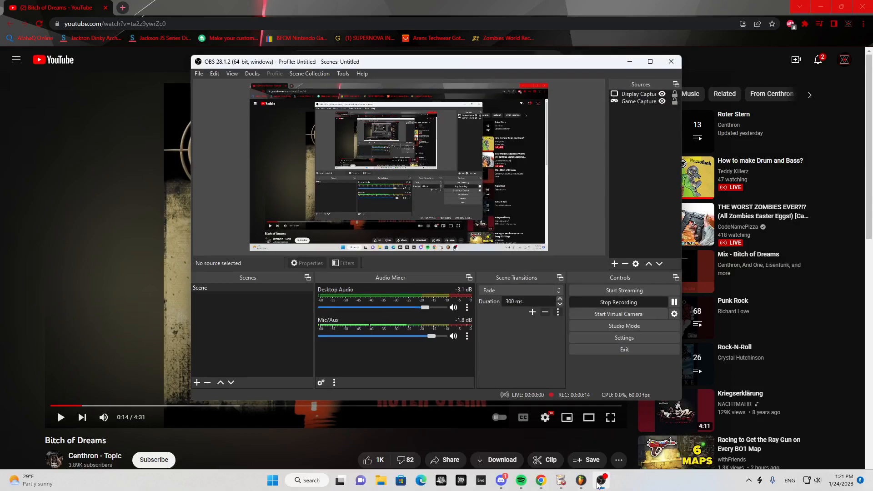
Hide the recorder window and play a short stretch of the song "Bitch of Dreams" as a reference.
left_click(600, 482)
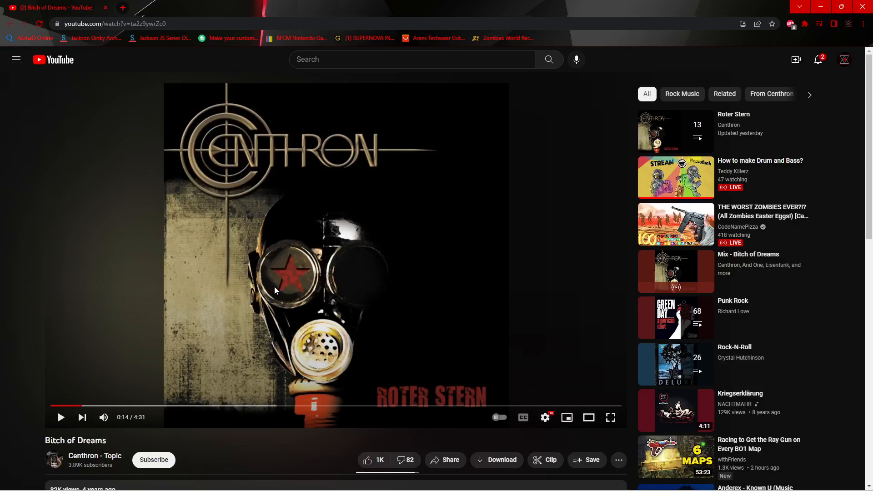
scroll(274, 287, "down", 2)
scroll(275, 287, "up", 1)
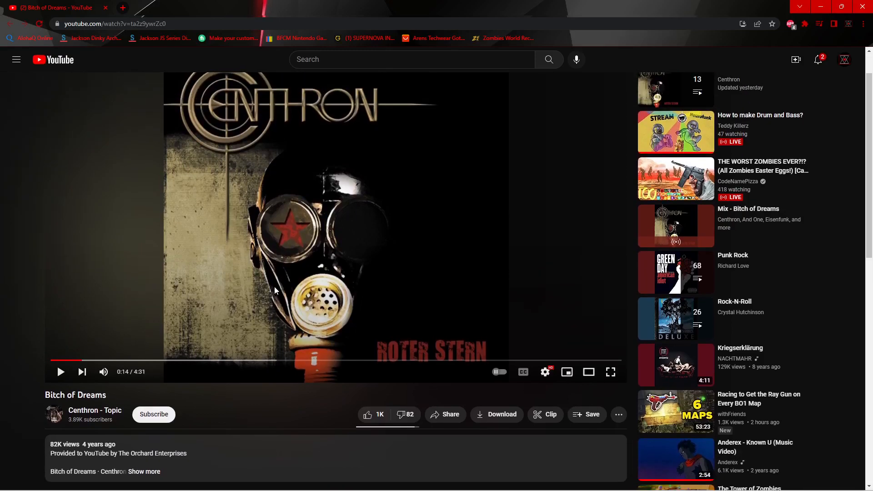
scroll(275, 287, "up", 1)
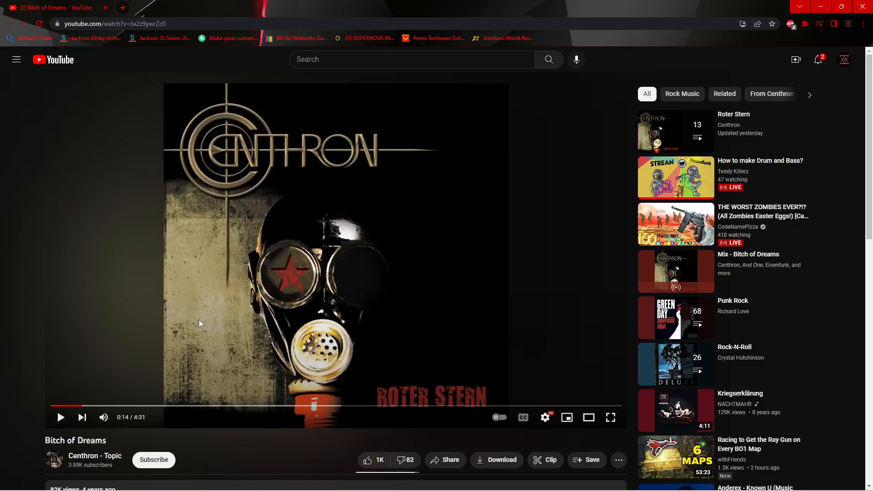
left_click(198, 320)
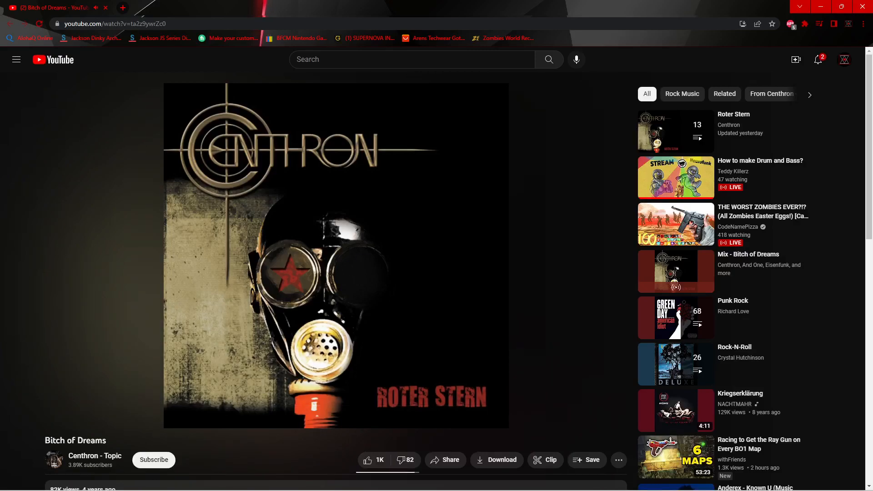
left_click(198, 320)
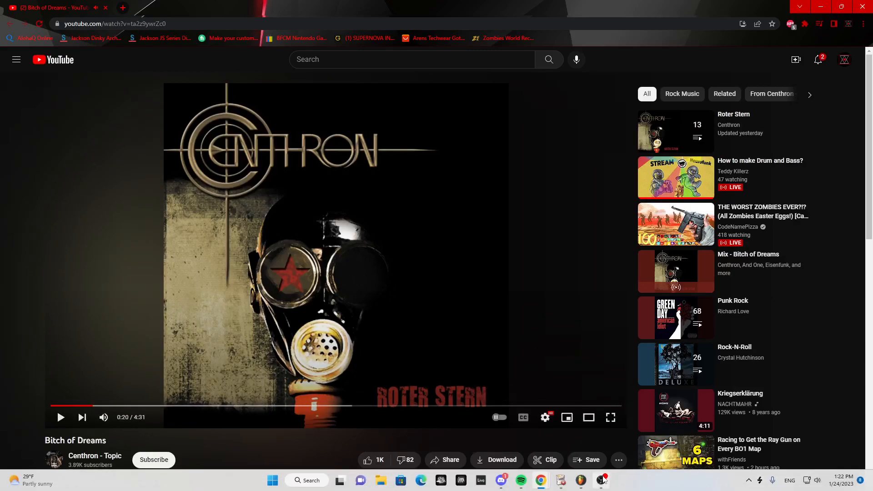
Switch to FL Studio and bring up the playlist.
left_click(582, 482)
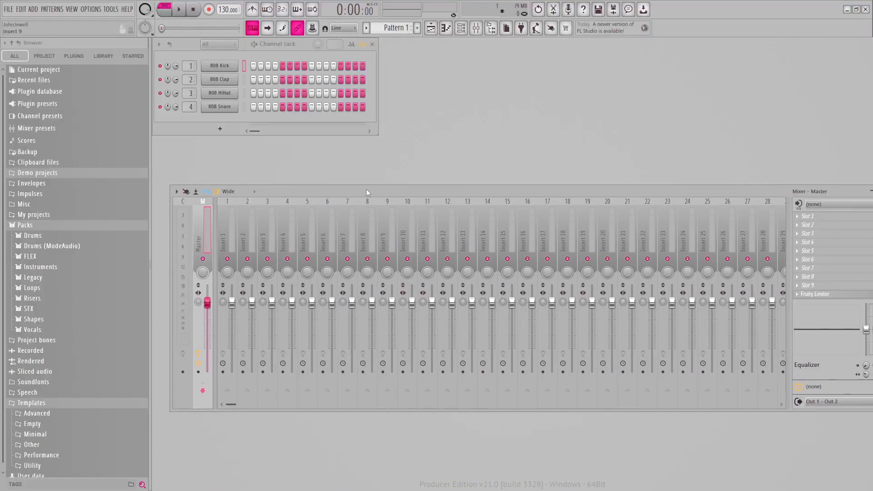
left_click(431, 28)
scroll(34, 364, "down", 1)
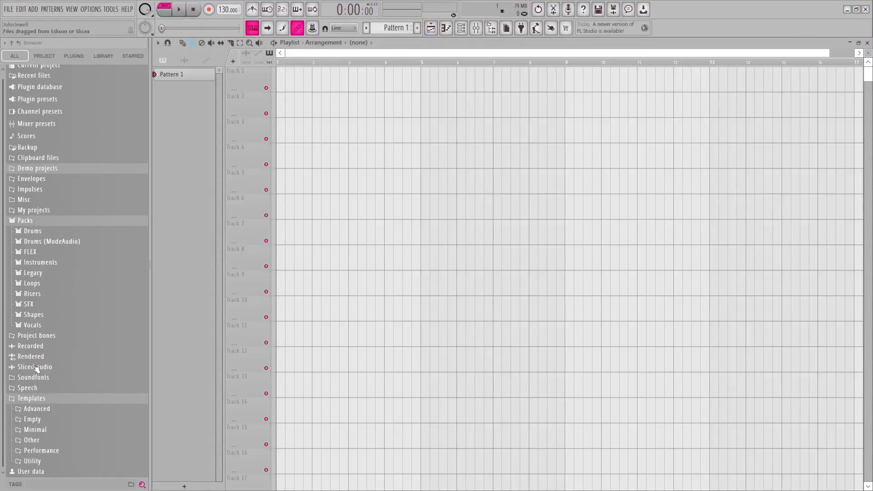
Browse the Drums pack's Kicks folder and audition the 909 Kick.
left_click(35, 221)
left_click(35, 225)
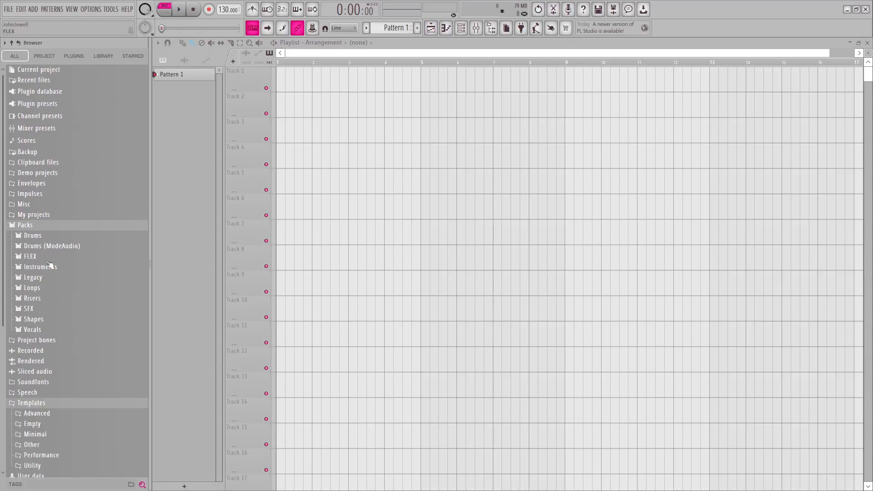
left_click(32, 235)
left_click(36, 266)
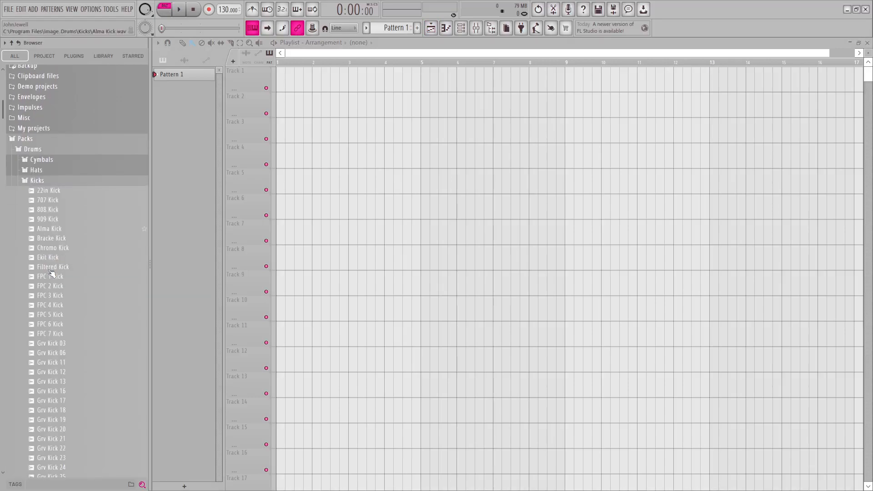
left_click_drag(58, 221, 37, 179)
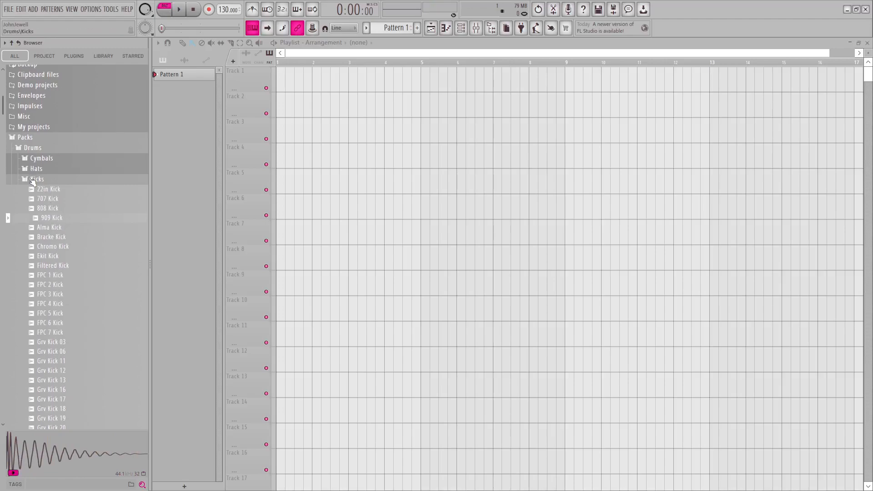
left_click(37, 178)
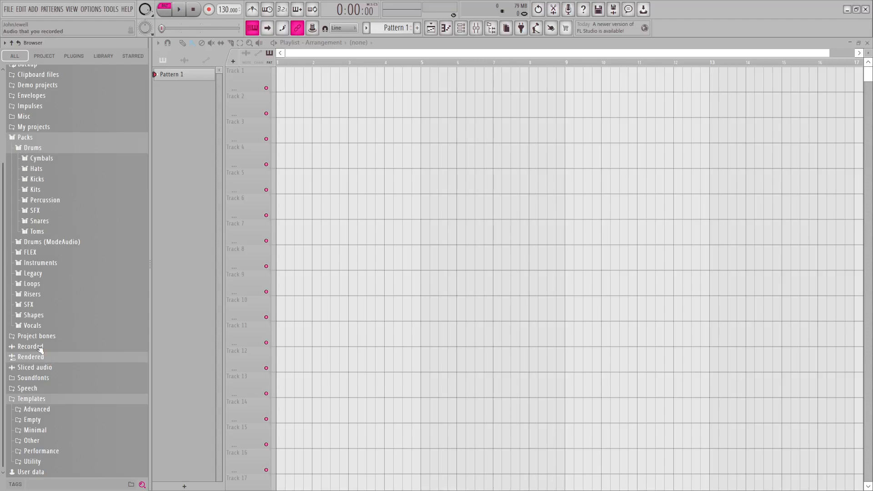
Audition several samples in the Drums pack's Kicks folder, including FPC 2 Kick.
left_click(45, 180)
left_click(45, 210)
left_click(44, 219)
left_click(37, 229)
left_click(36, 219)
left_click(36, 249)
left_click(41, 238)
left_click(43, 228)
left_click(46, 276)
left_click(44, 288)
left_click(56, 284)
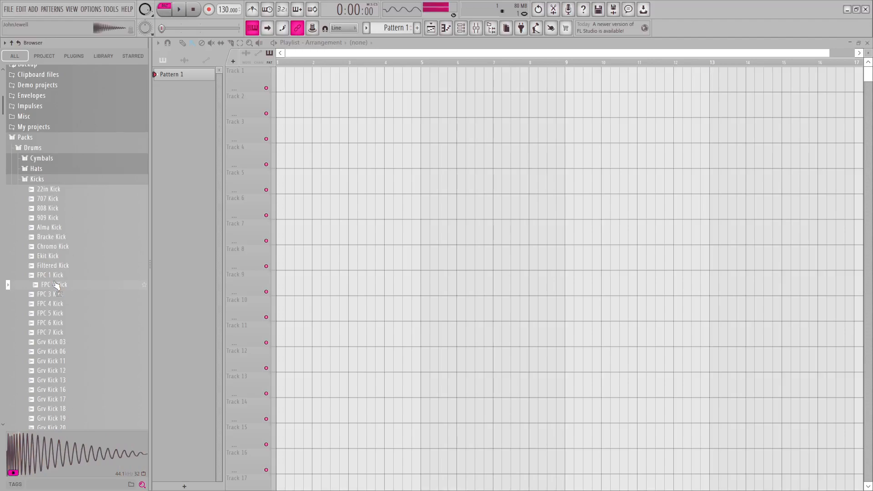
Place FPC 2 Kick at the start of Track 1 and mark the first four steps as the playback range.
left_click_drag(57, 285, 278, 83)
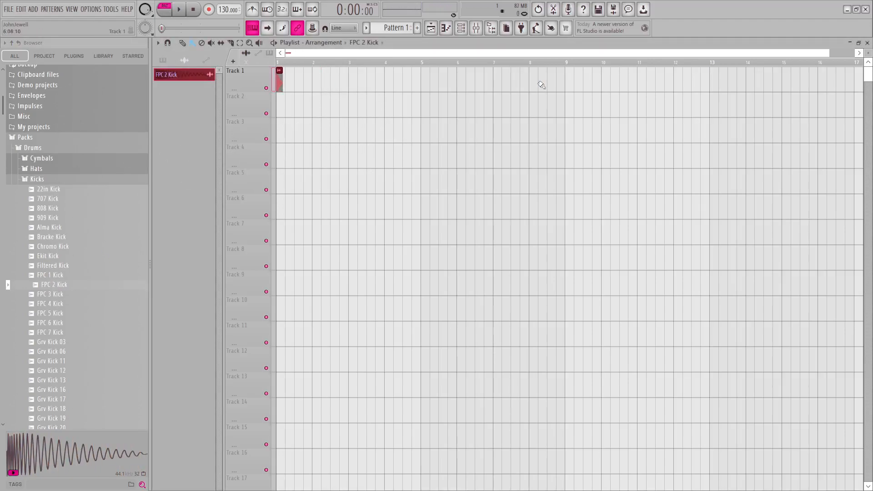
left_click_drag(829, 53, 317, 79)
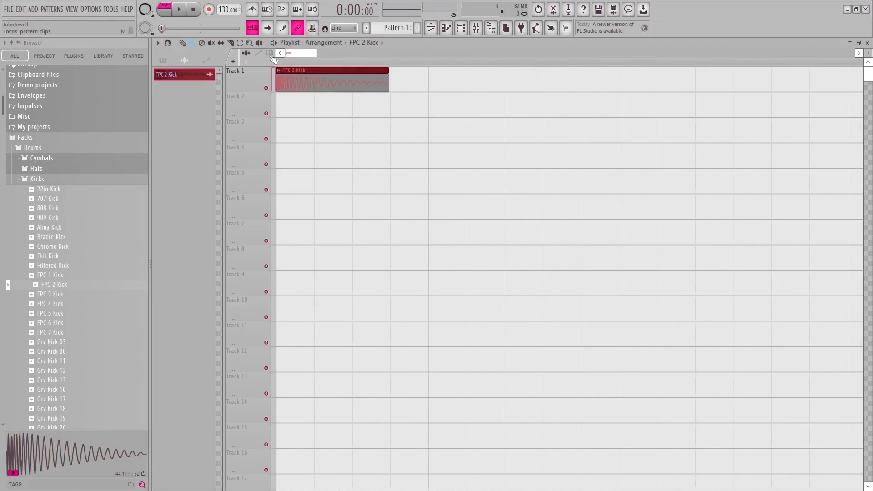
left_click_drag(428, 62, 277, 63)
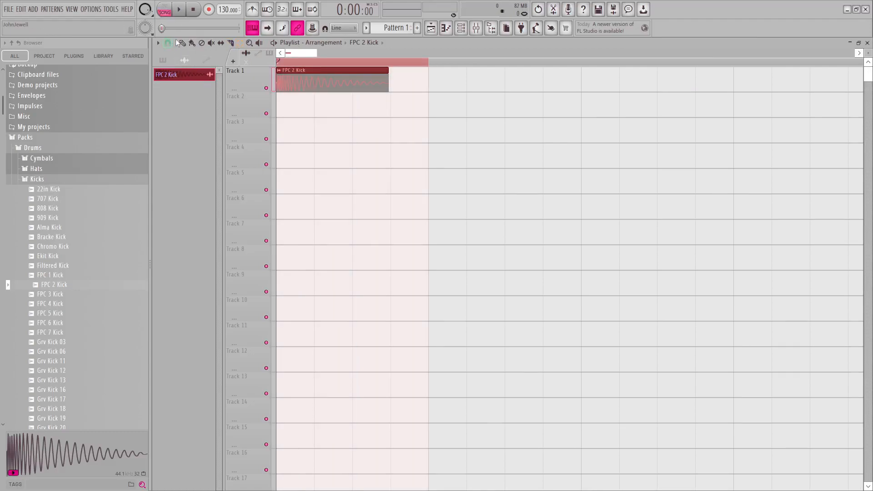
Set the project tempo to 140 BPM and play back the kick.
left_click_drag(225, 10, 226, 7)
key("space")
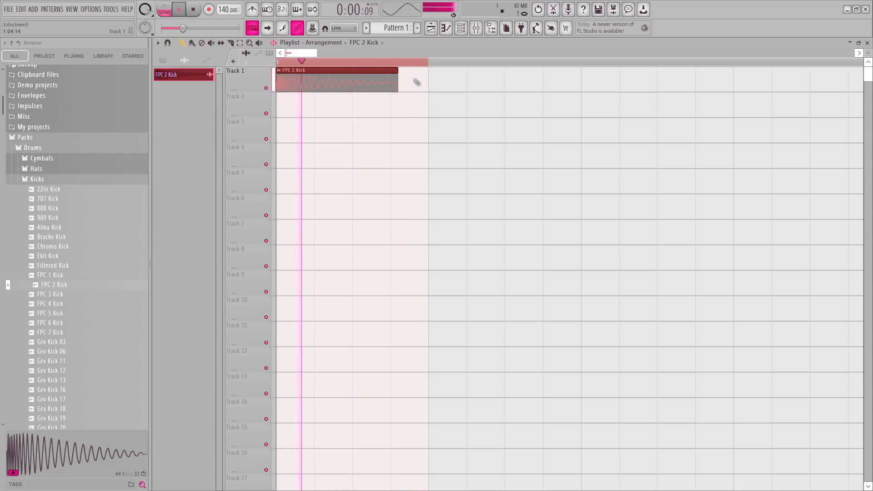
key("space")
Add a fade-out to the tail of the kick clip on Track 1.
double_click(381, 83)
left_click_drag(396, 75, 346, 71)
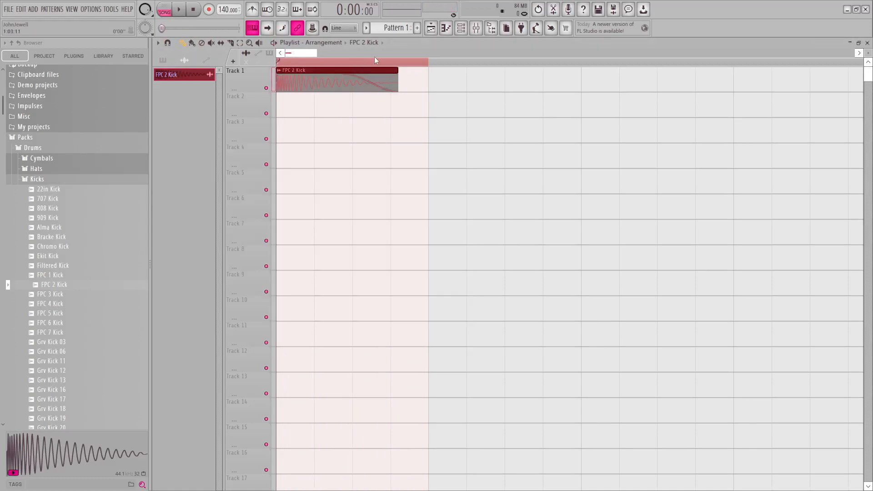
Route the FPC 2 Kick channel to mixer insert 7 and close its channel settings.
double_click(321, 79)
left_click(476, 28)
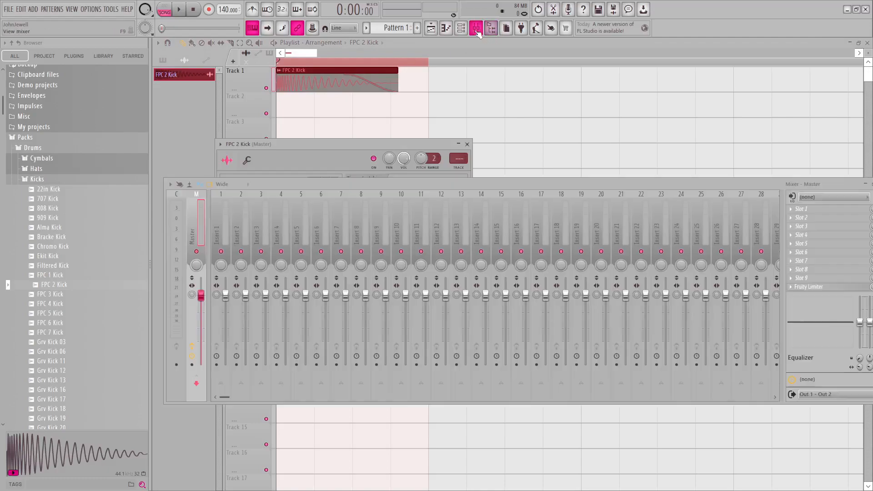
left_click(345, 238)
key("ctrl+l")
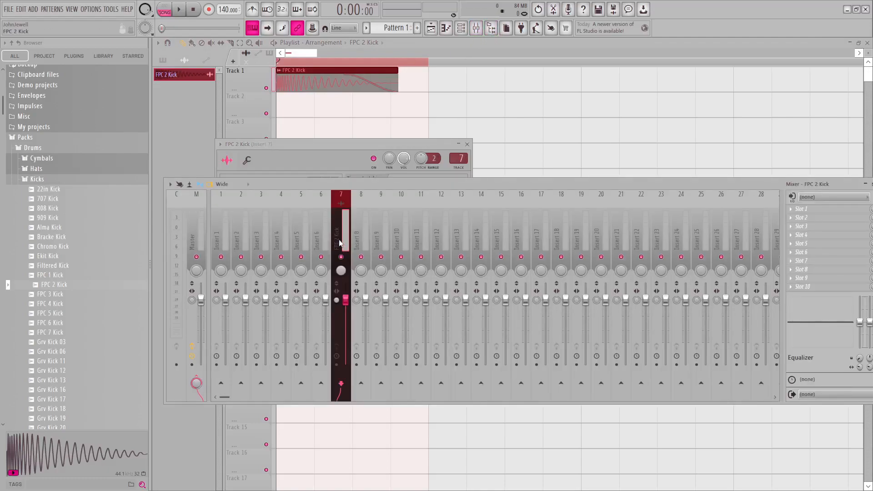
left_click_drag(387, 186, 458, 163)
left_click(467, 144)
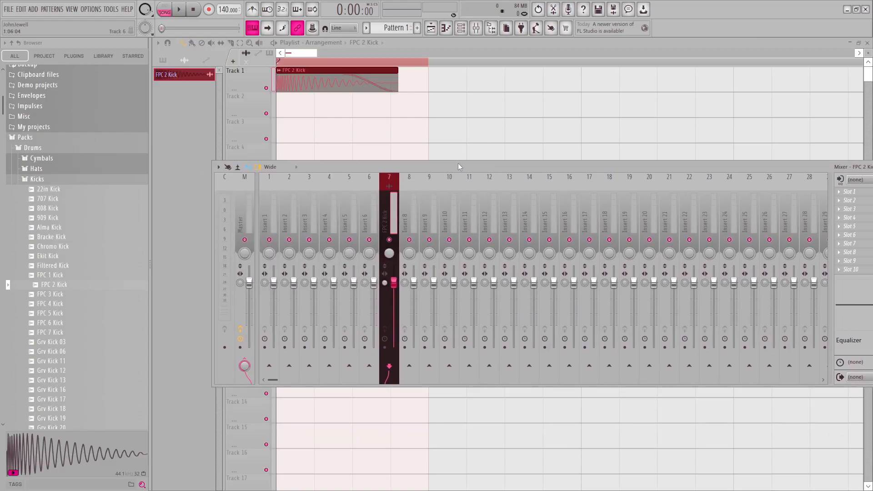
Load Fruity Parametric EQ 2 into the first effect slot of the kick's mixer track.
double_click(457, 163)
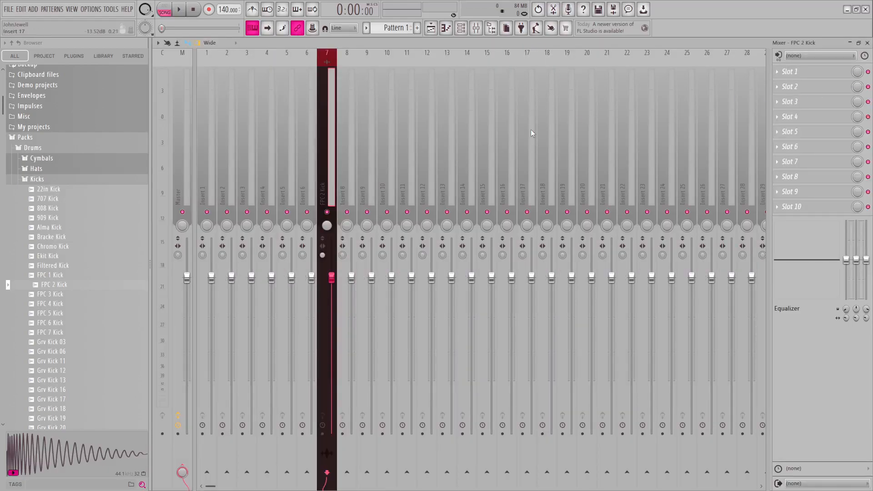
left_click(858, 42)
left_click_drag(549, 164, 494, 130)
left_click(796, 155)
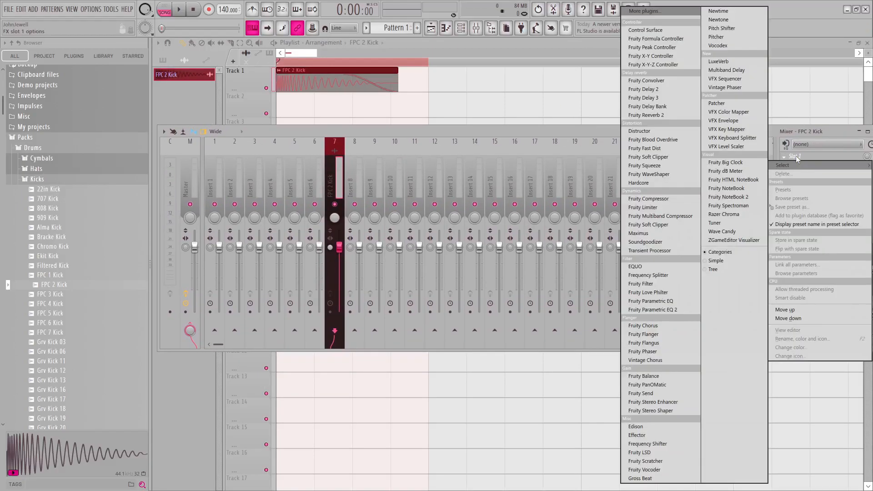
left_click(651, 309)
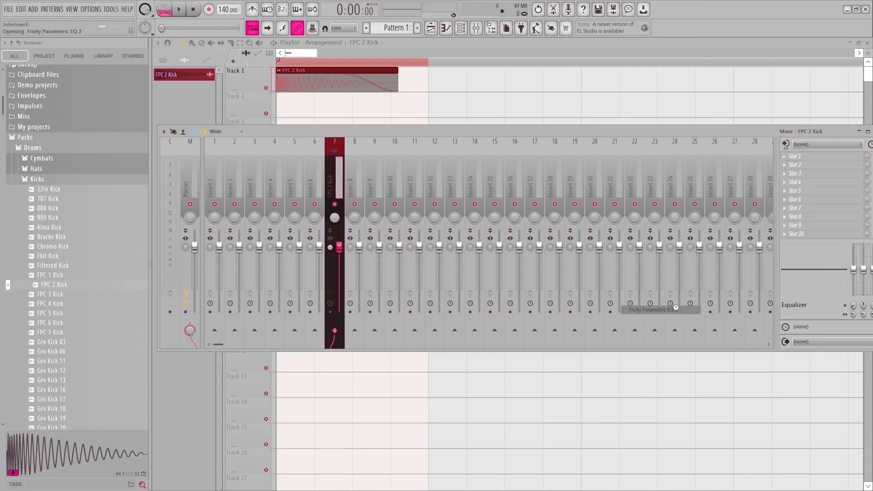
Try Fruity Fast Dist in the kick track's second effect slot and play the kick through it.
left_click(796, 165)
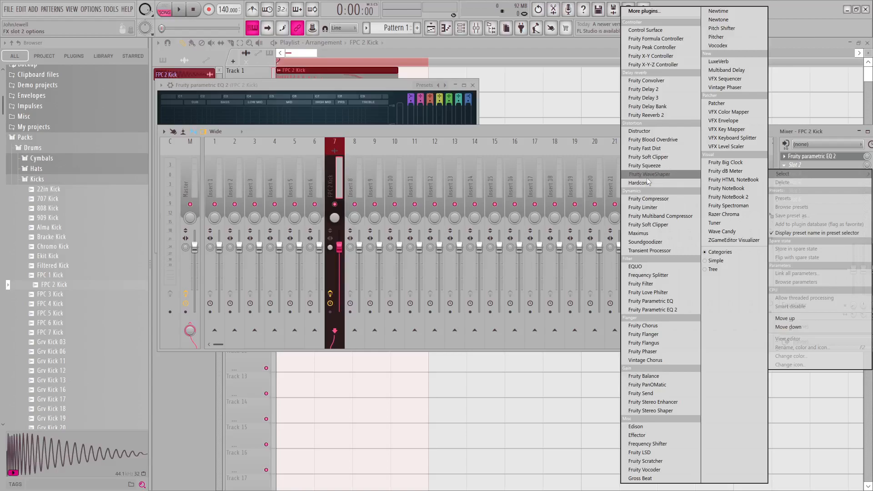
left_click(646, 148)
key("space")
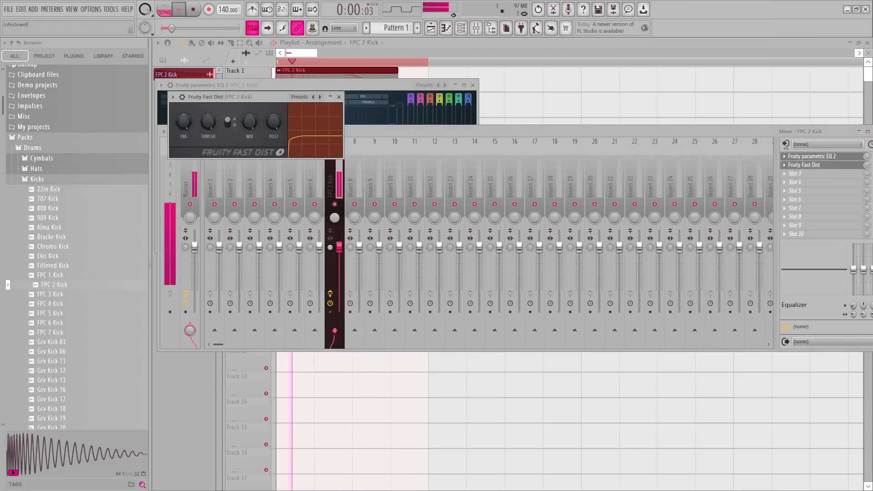
key("space")
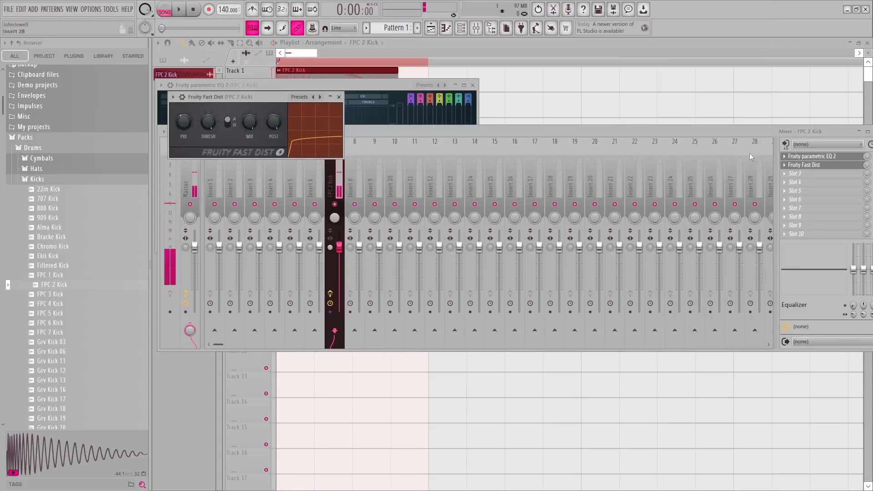
Replace Fruity Fast Dist with Fruity WaveShaper in the kick track's second effect slot.
left_click(792, 166)
mouse_move(789, 175)
left_click(651, 174)
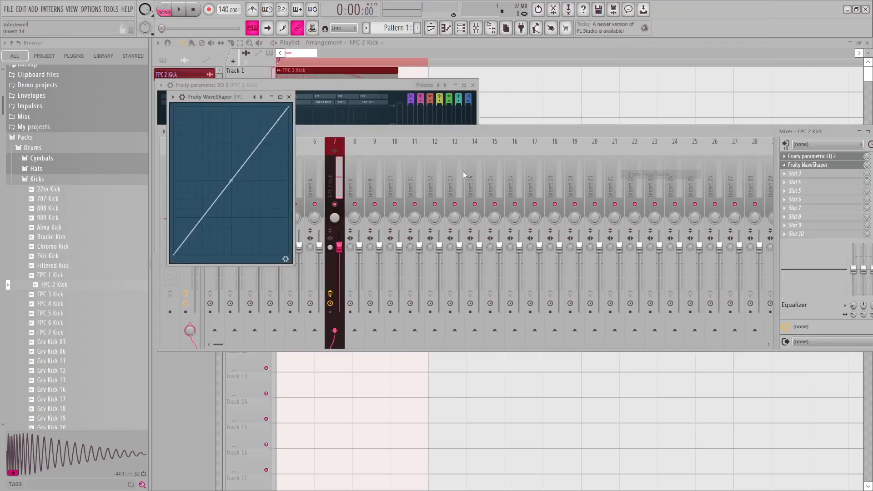
Bend the WaveShaper curve strongly upward and play the kick through it.
left_click_drag(215, 99, 305, 152)
left_click_drag(320, 233, 475, 157)
key("space")
key("space")
Lower the volume fader of the kick's mixer track and reopen the WaveShaper.
left_click(375, 312)
left_click_drag(339, 247, 339, 267)
left_click(816, 165)
left_click(817, 165)
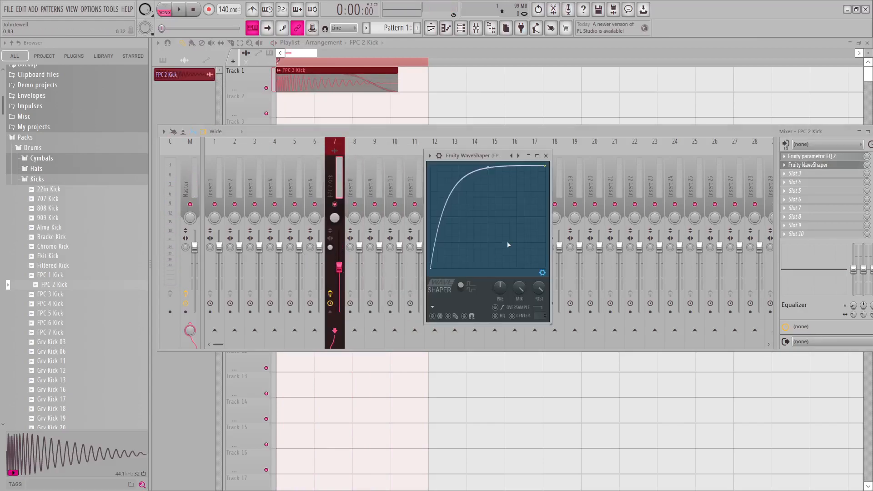
Switch the WaveShaper to bipolar, bend the curve's lower segment to about 22% tension, and audition the kick.
left_click_drag(488, 167, 488, 166)
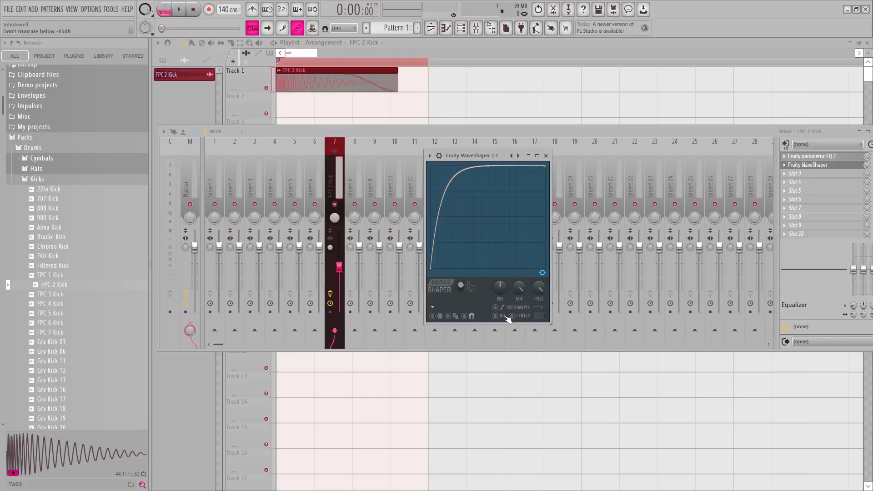
left_click(460, 287)
mouse_move(465, 269)
left_mouse_down()
mouse_move(466, 251)
mouse_move(459, 260)
left_mouse_up()
key("space")
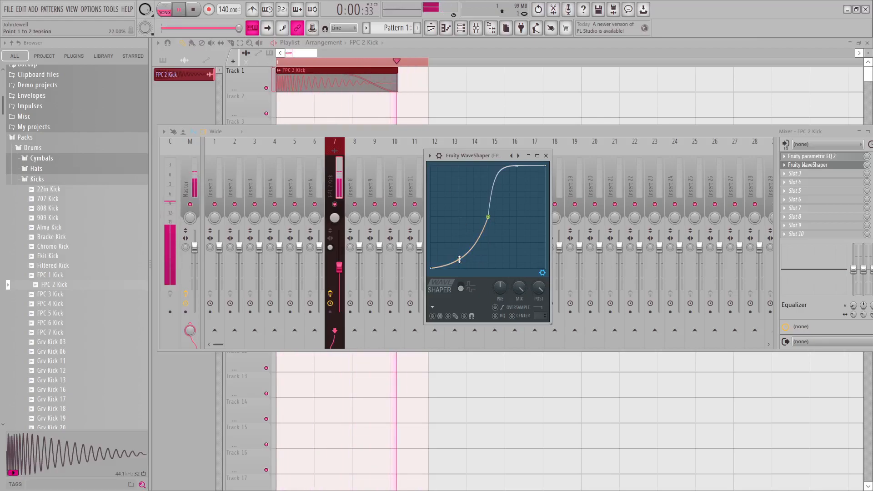
key("space")
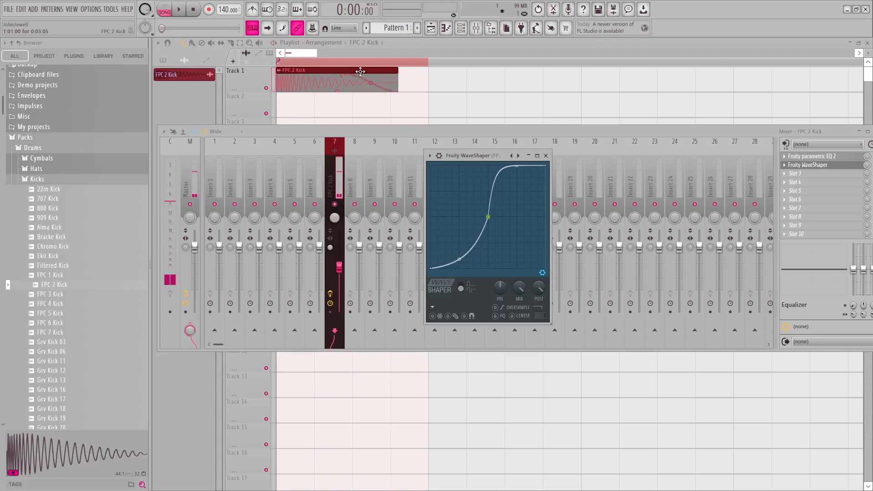
Find VISION 4X among the installed VST effects and load it into the kick track's tenth effect slot.
left_click(796, 189)
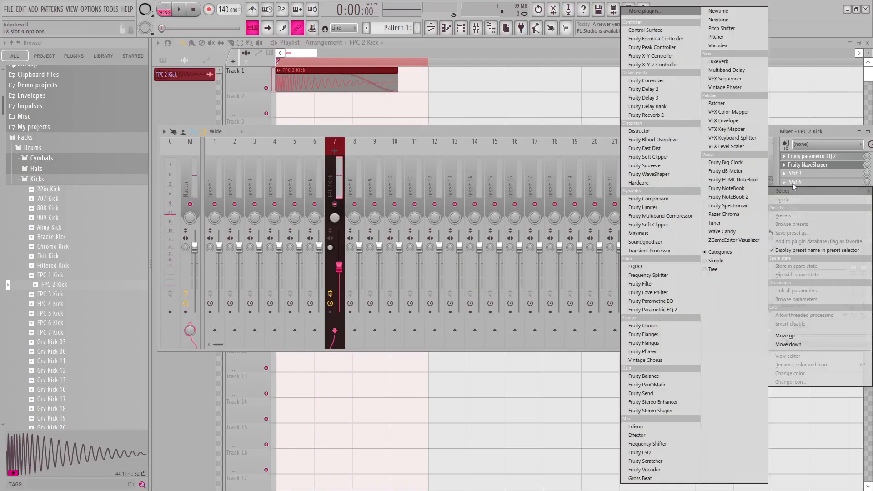
left_click(793, 185)
left_click(132, 57)
left_click(77, 58)
left_click(32, 72)
left_click(36, 103)
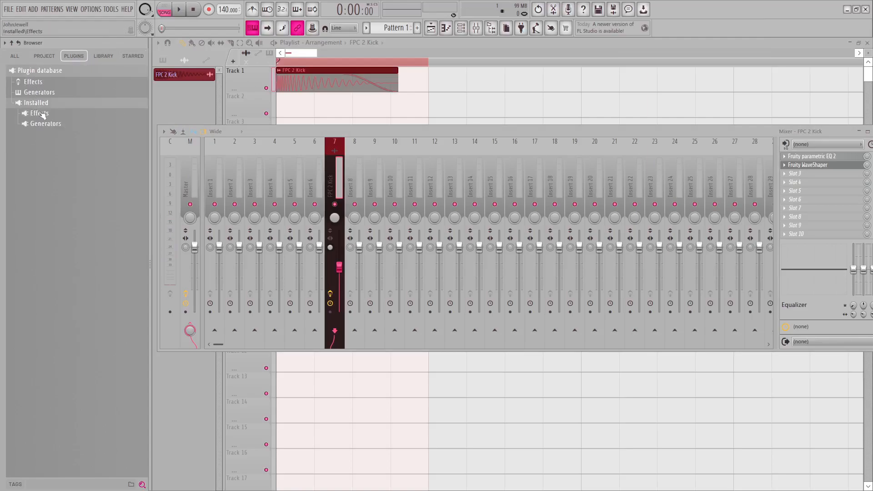
left_click(47, 125)
left_click(42, 155)
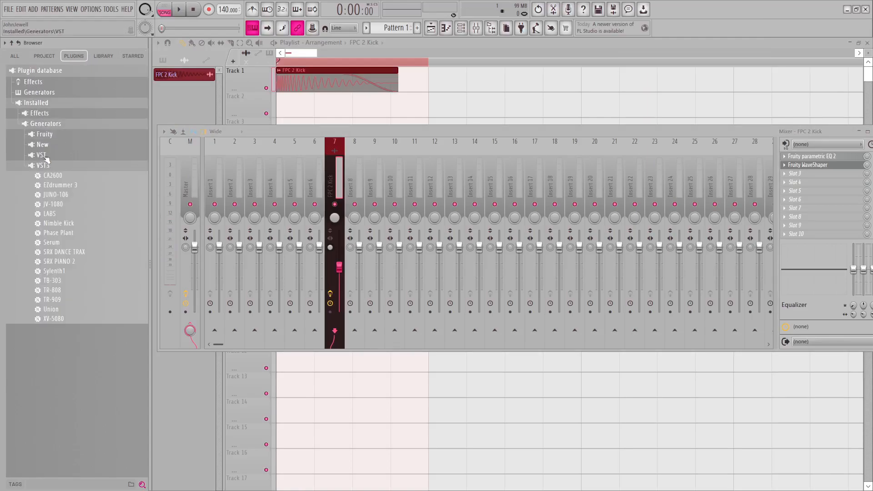
left_click(47, 156)
left_click(47, 156)
left_click(47, 157)
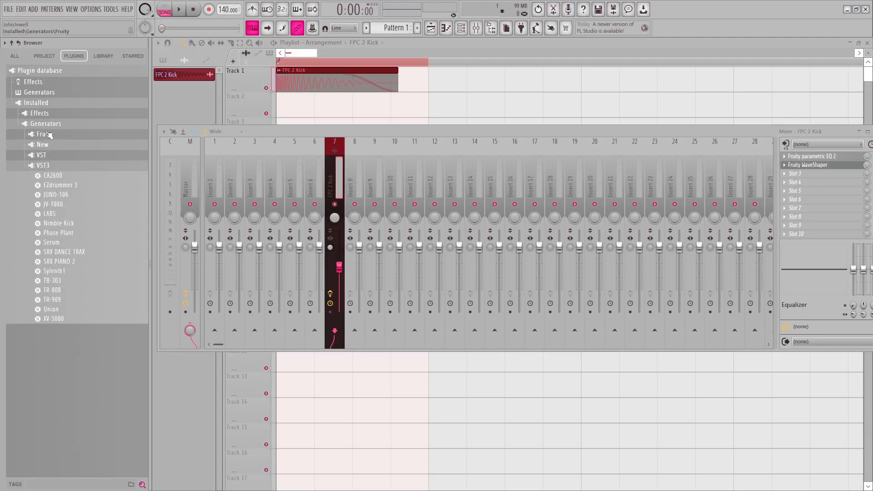
left_click(45, 115)
left_click(41, 144)
left_click_drag(62, 231, 799, 234)
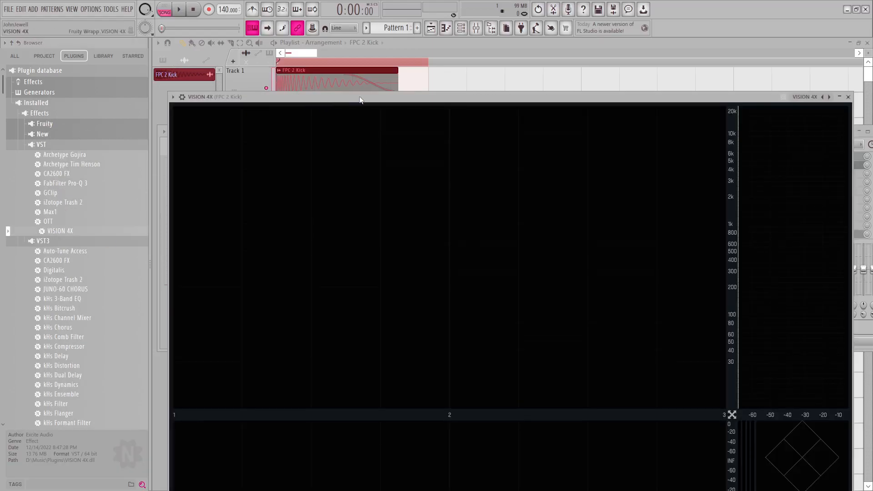
Shrink and reposition the VISION 4X window, enlarge its frequency spectrum area, and play the kick through it.
left_click_drag(369, 97, 236, 12)
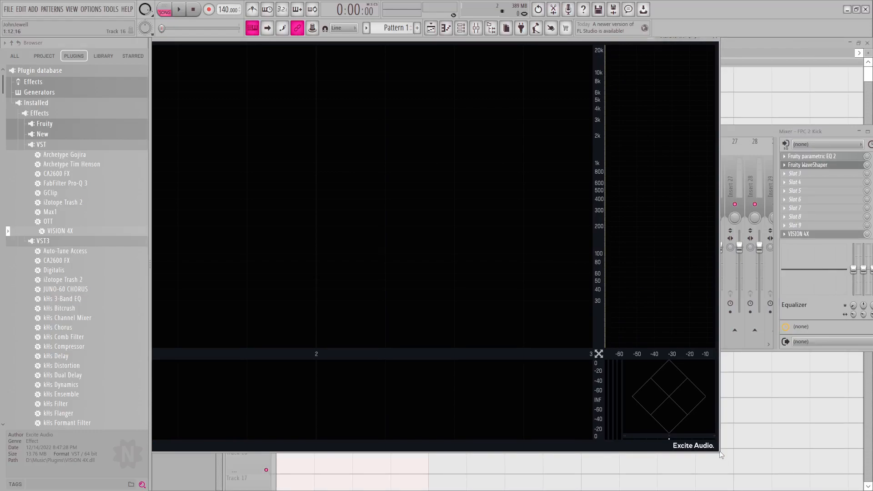
left_click_drag(717, 449, 403, 235)
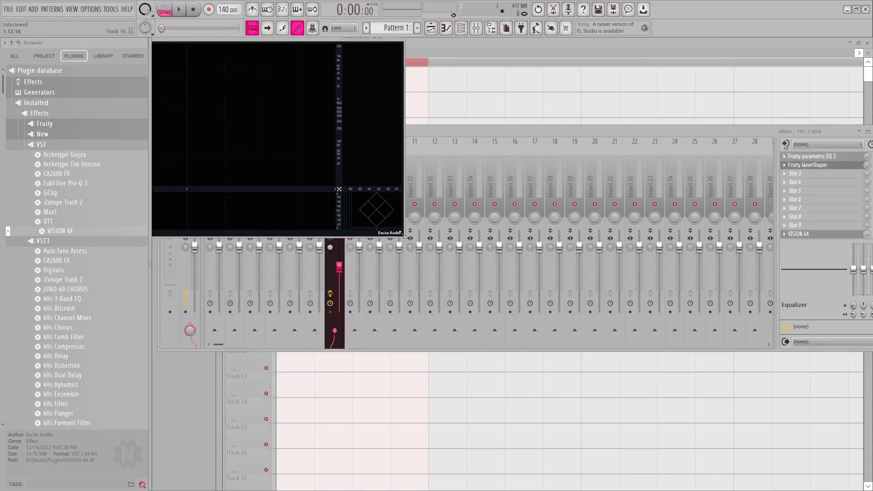
left_click_drag(312, 46, 587, 276)
key("space")
key("space")
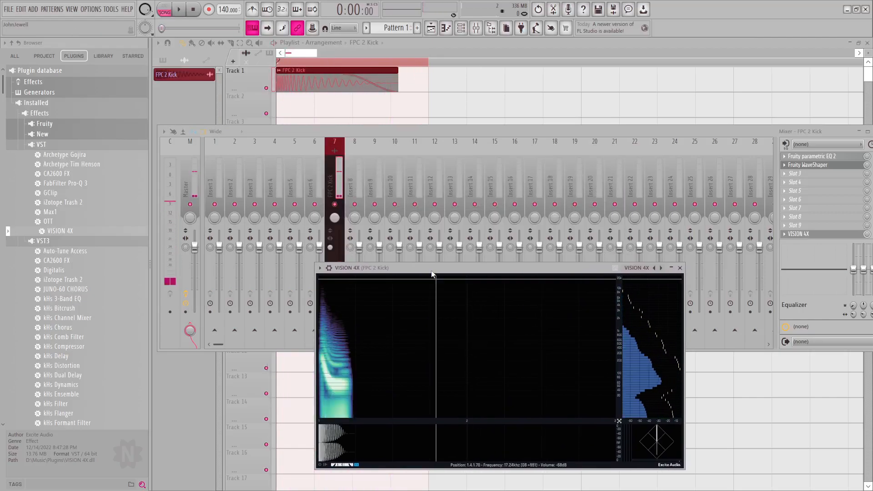
left_click_drag(439, 270, 380, 237)
left_click_drag(561, 387, 400, 365)
Reopen the Fruity WaveShaper, move it clear of the VISION 4X window, and set its mixer slot's mix level to 0%.
left_click(814, 166)
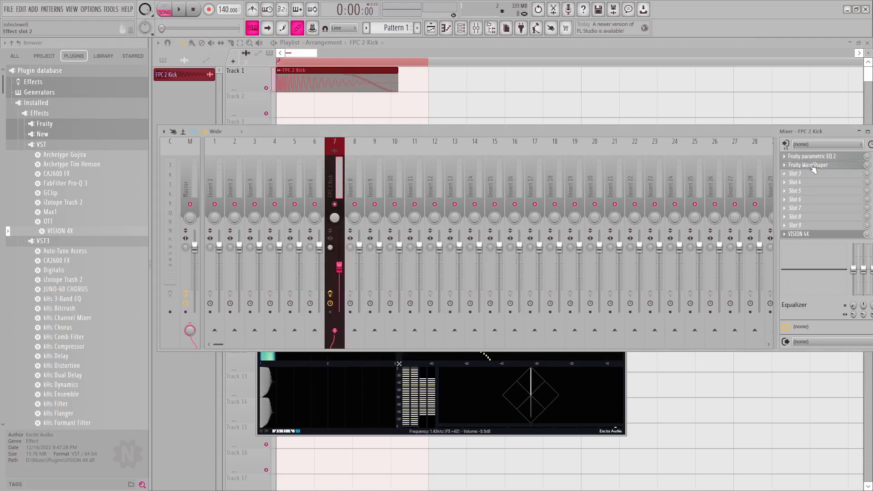
left_click(813, 166)
left_click(275, 406)
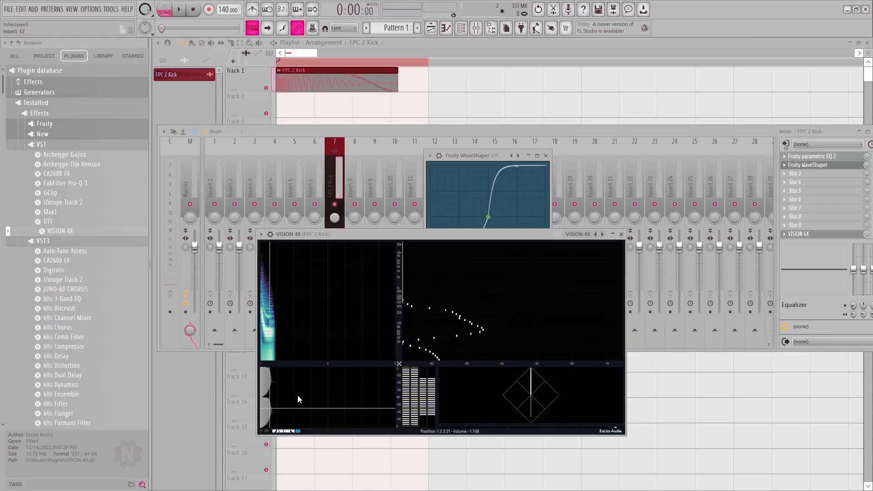
left_click_drag(518, 150, 699, 85)
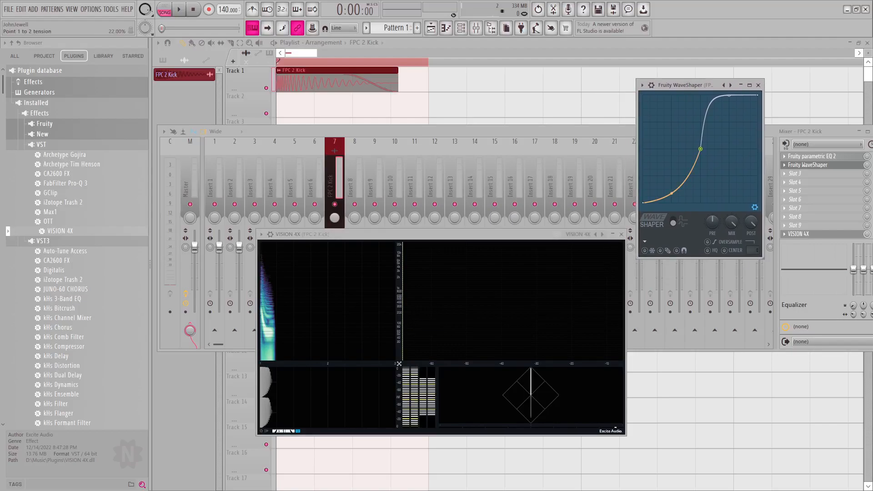
left_click(868, 165)
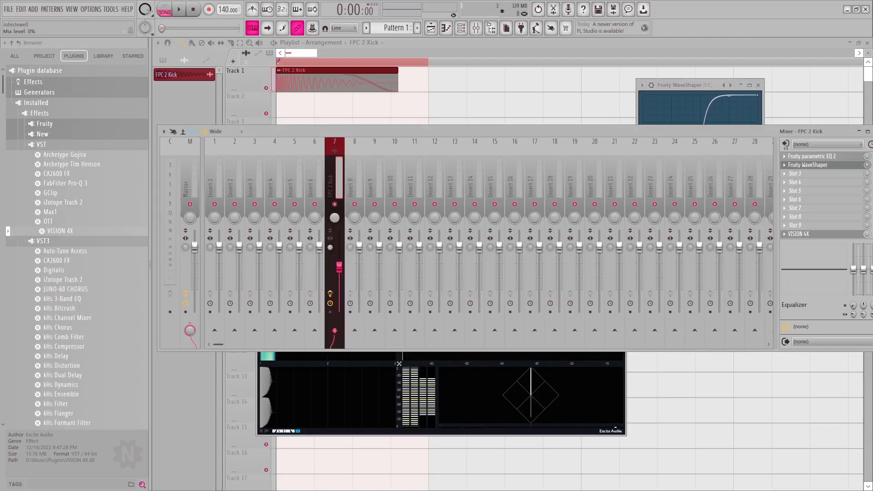
Narrow the mixer and arrange it with the WaveShaper and VISION 4X windows so all three are visible without overlapping.
left_click_drag(712, 125, 701, 240)
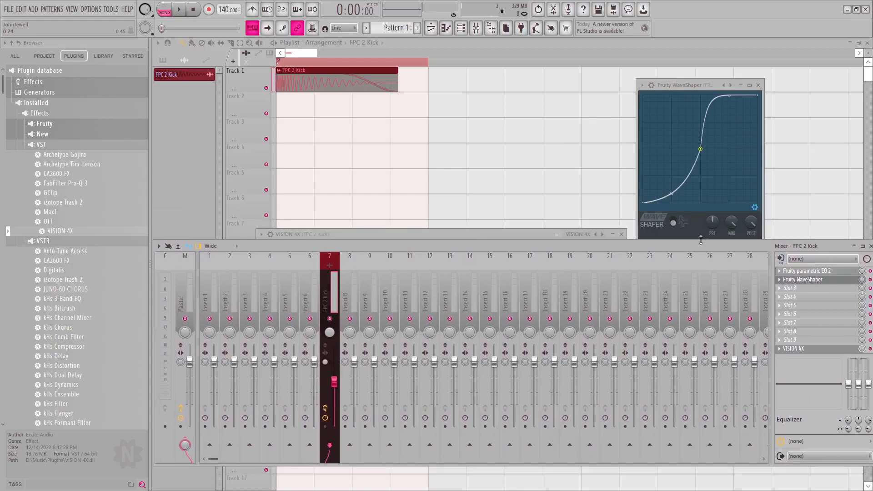
left_click_drag(629, 249, 624, 47)
left_click_drag(394, 45, 312, 192)
left_click_drag(792, 412, 377, 290)
left_click_drag(249, 192, 337, 43)
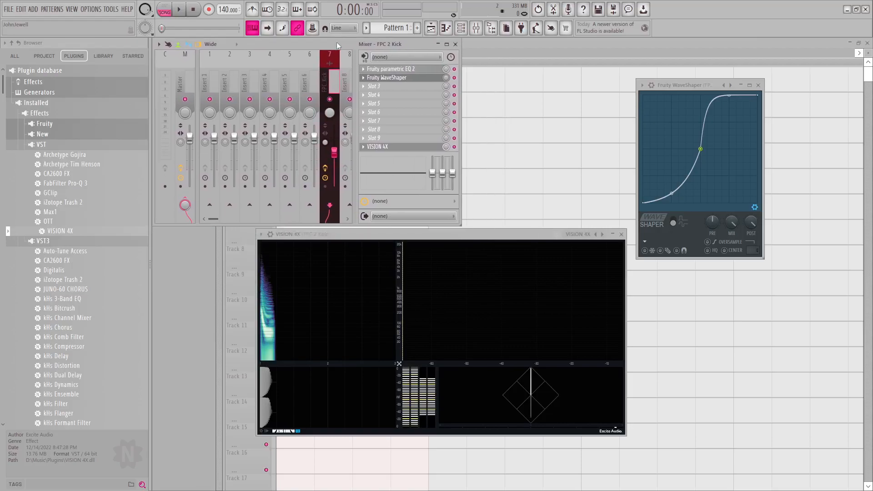
left_click_drag(416, 230, 304, 238)
left_click_drag(679, 84, 499, 56)
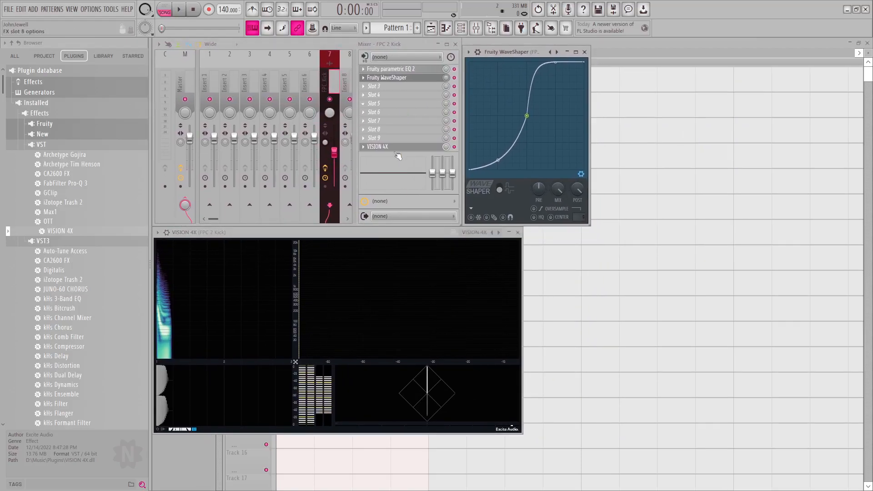
Play the kick, raise the WaveShaper slot's mix level to 100%, and widen the spectrogram area in VISION 4X.
key("space")
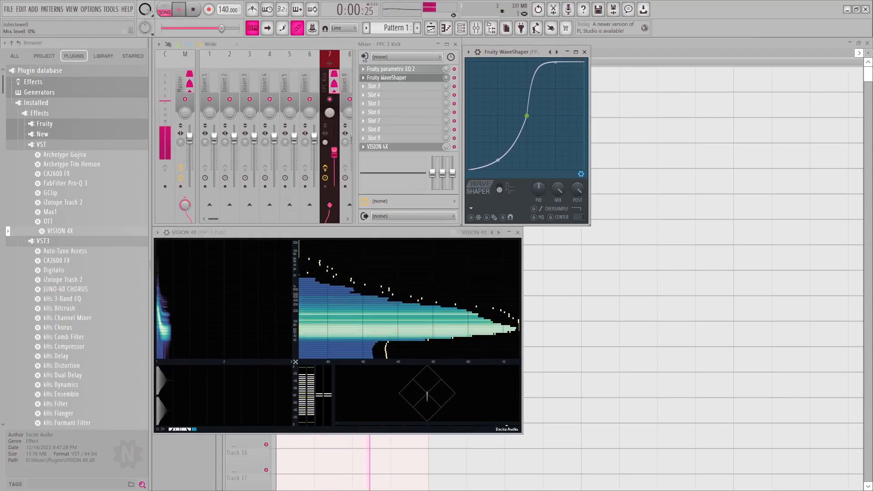
left_click_drag(446, 78, 446, 36)
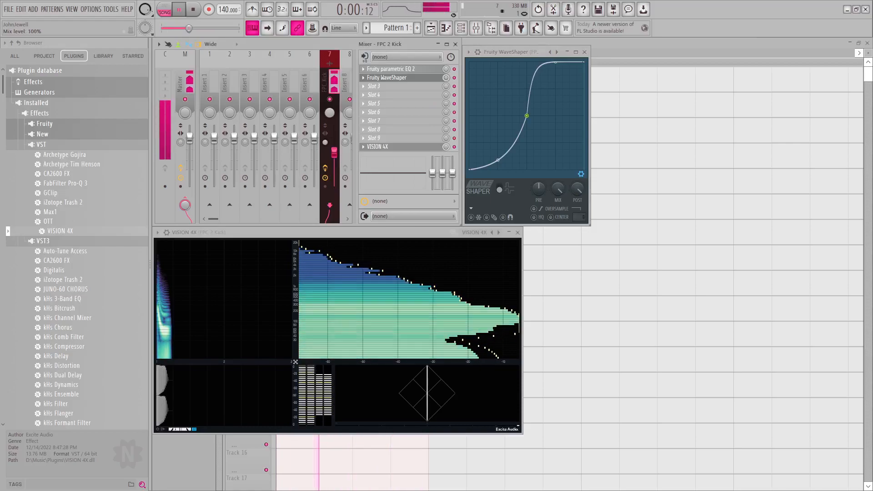
left_click_drag(301, 364, 332, 362)
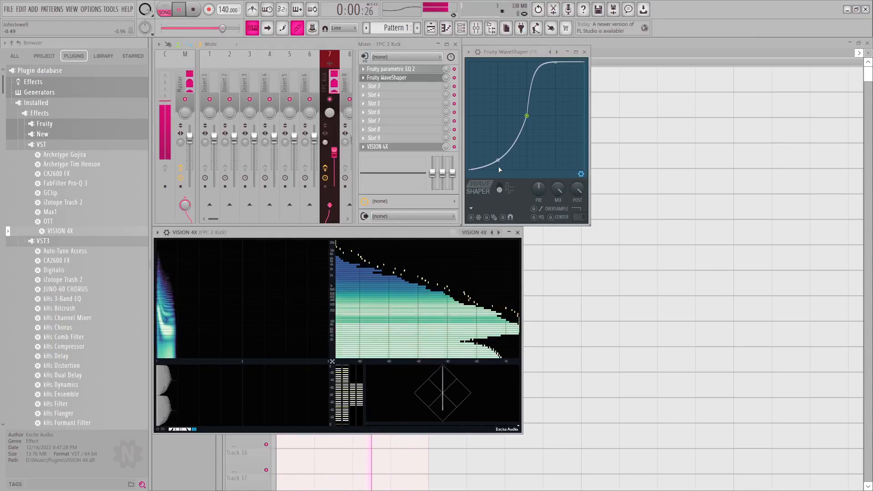
Try extreme WaveShaper bends during playback: pull the lower segment strongly downward and take the upper segment's tension to 100%.
mouse_move(498, 161)
left_mouse_down()
mouse_move(498, 117)
mouse_move(498, 168)
mouse_move(498, 117)
mouse_move(498, 168)
left_mouse_up()
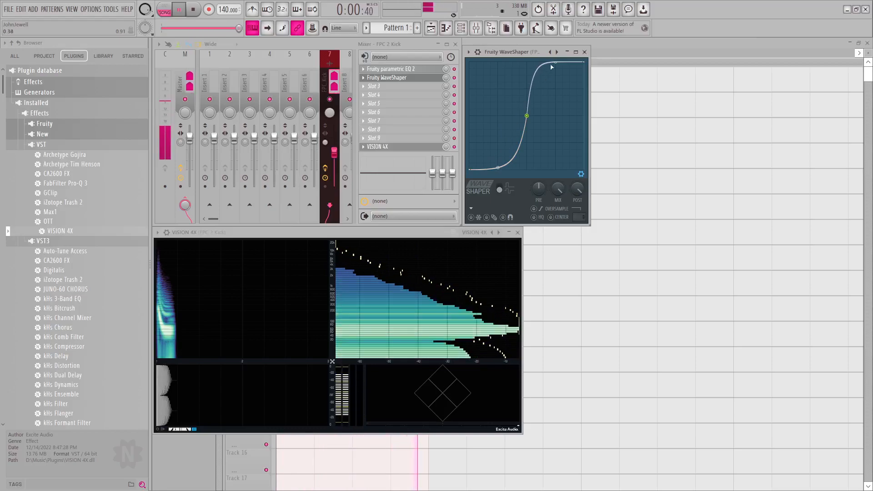
left_click_drag(556, 64, 556, 112)
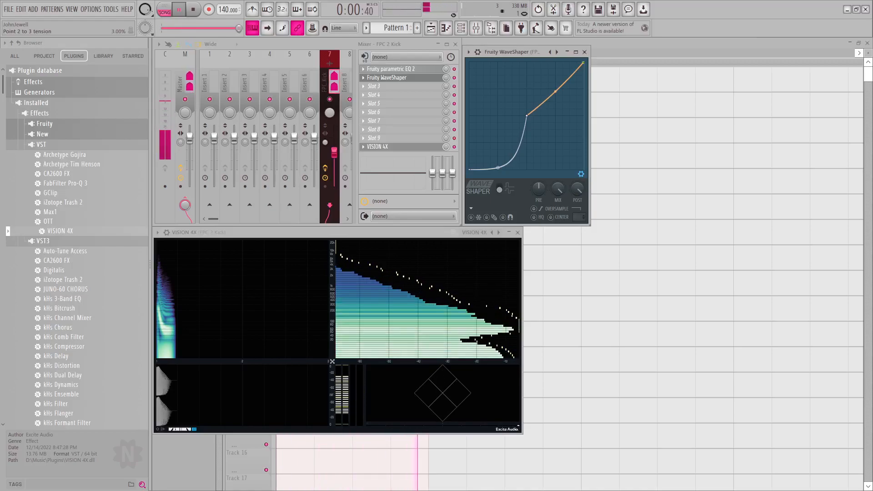
left_click_drag(556, 107, 556, 113)
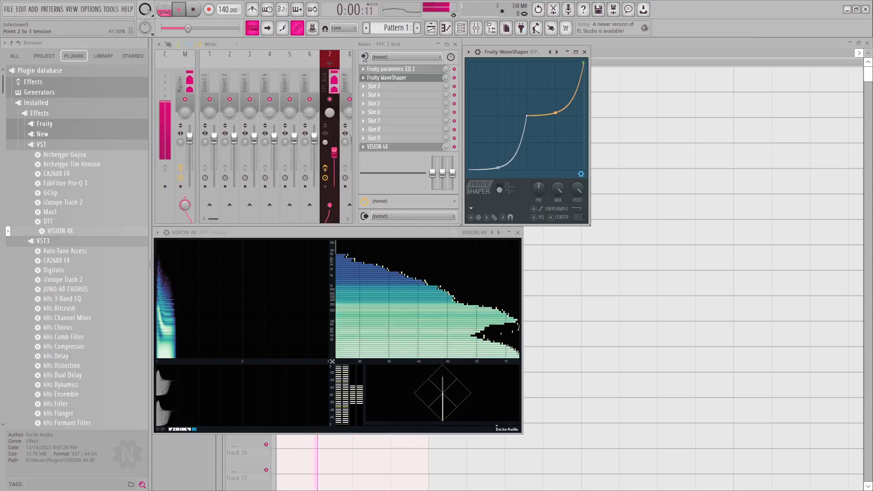
left_click_drag(556, 112, 556, 116)
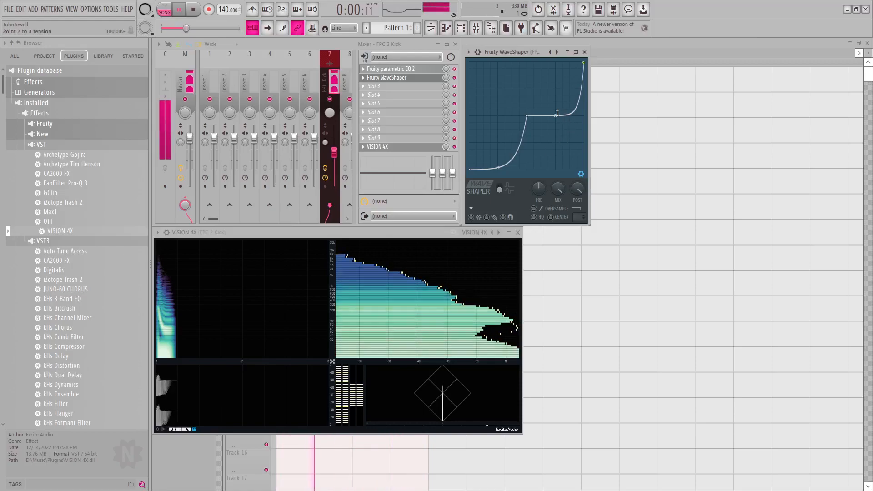
Bend the WaveShaper's upper segment back strongly upward, ease the lower segment's bend, and stop playback.
left_click_drag(556, 116, 556, 63)
left_click_drag(499, 168, 498, 157)
key("space")
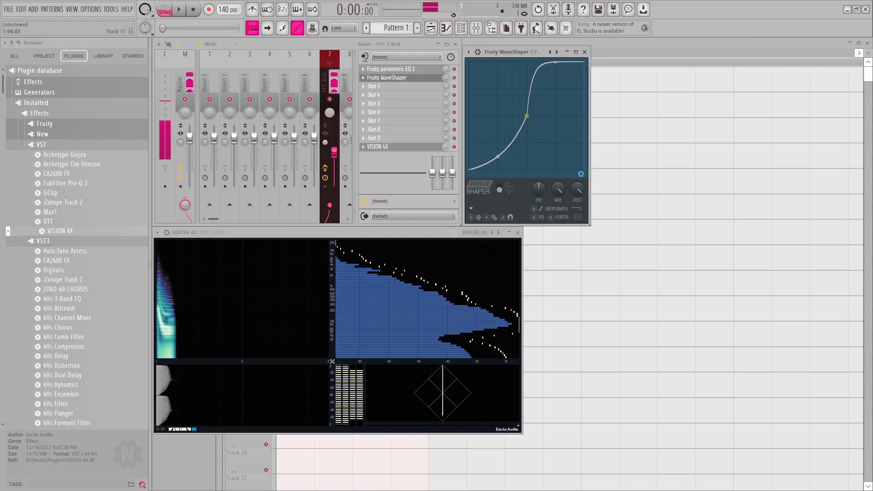
Switch to the browser, replay a moment of the reference song on YouTube, pause it, and return to FL Studio.
key("alt+Tab")
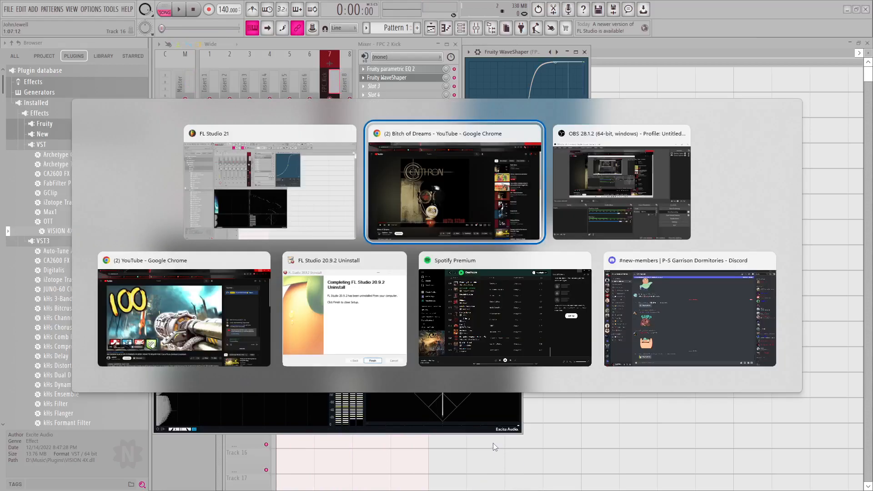
left_click(293, 291)
key("Left")
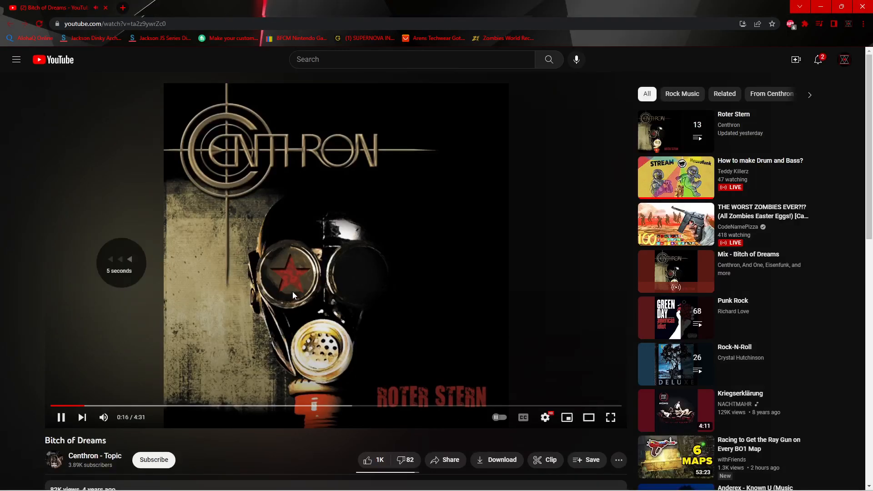
key("space")
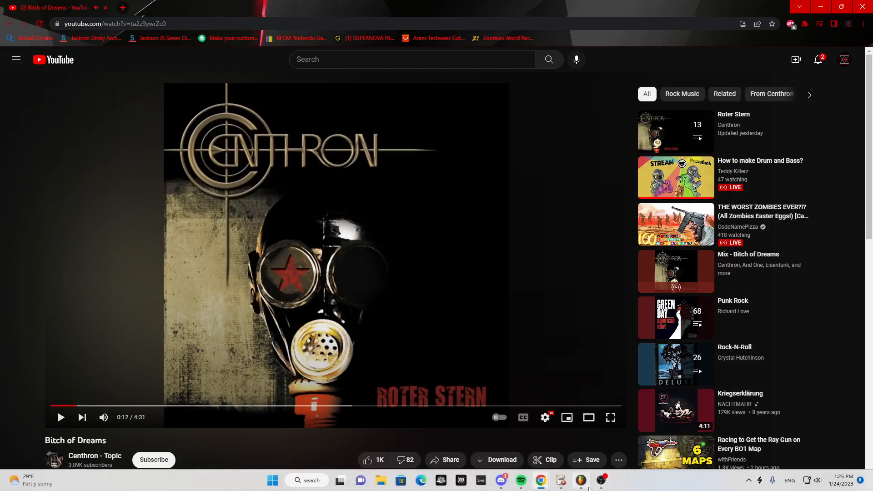
left_click(542, 483)
Audition the kick and bring the WaveShaper curve's lower segment closer to a straight line.
key("space")
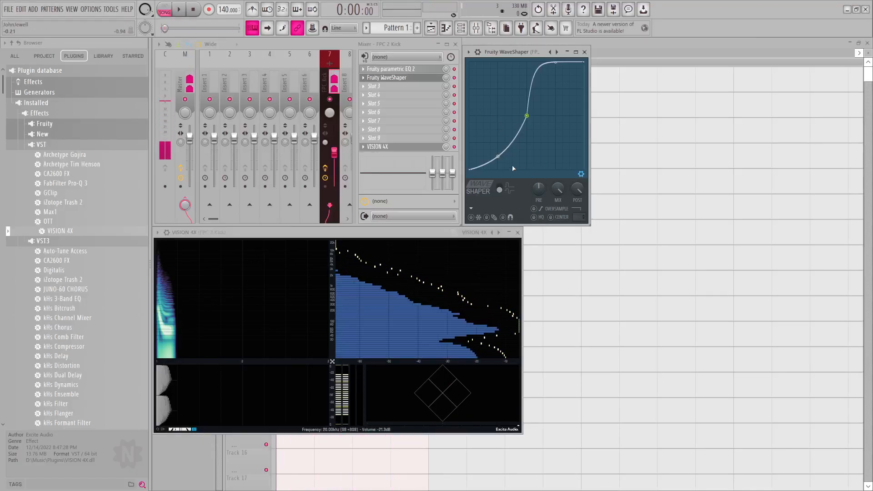
mouse_move(498, 156)
left_mouse_down()
mouse_move(498, 124)
mouse_move(498, 149)
left_mouse_up()
key("space")
Open the kick track's Fruity parametric EQ 2 and place its window beside VISION 4X.
left_click(391, 69)
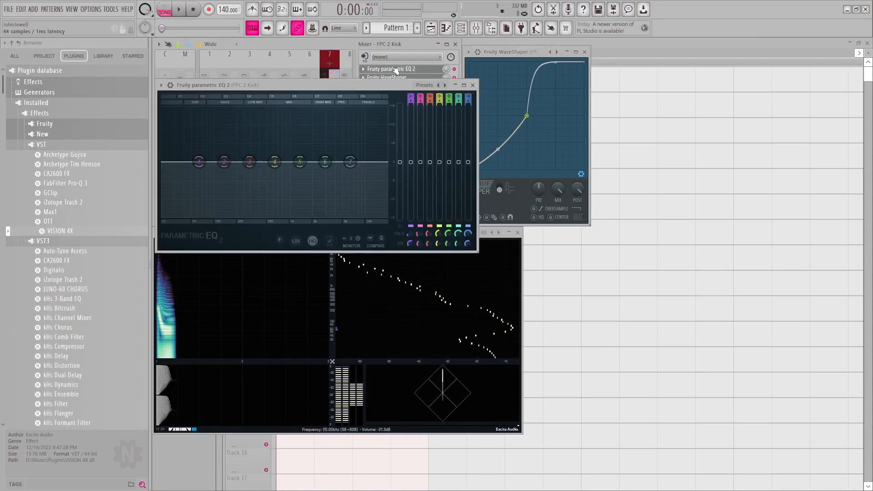
left_click_drag(309, 91, 674, 240)
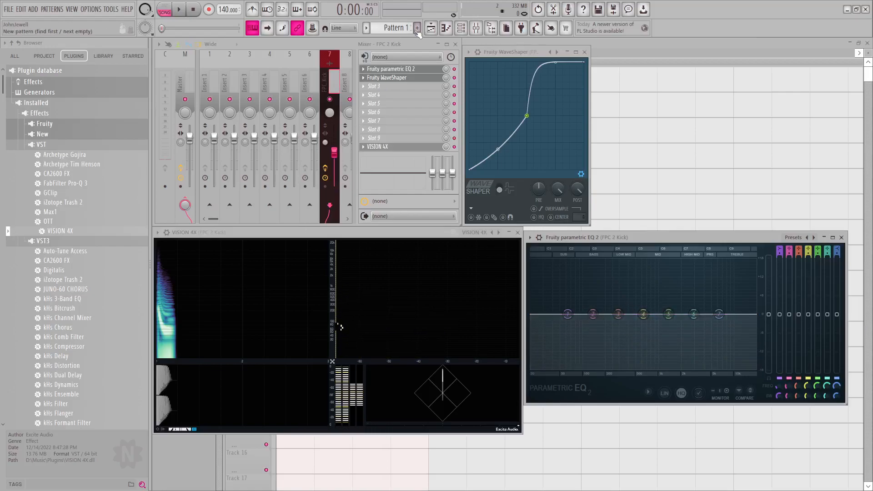
Try FabFilter Pro-Q 3 in the fourth effect slot, stacking four overlapping bell boosts, the highest about +28 dB at 814 Hz.
left_click_drag(80, 188, 386, 95)
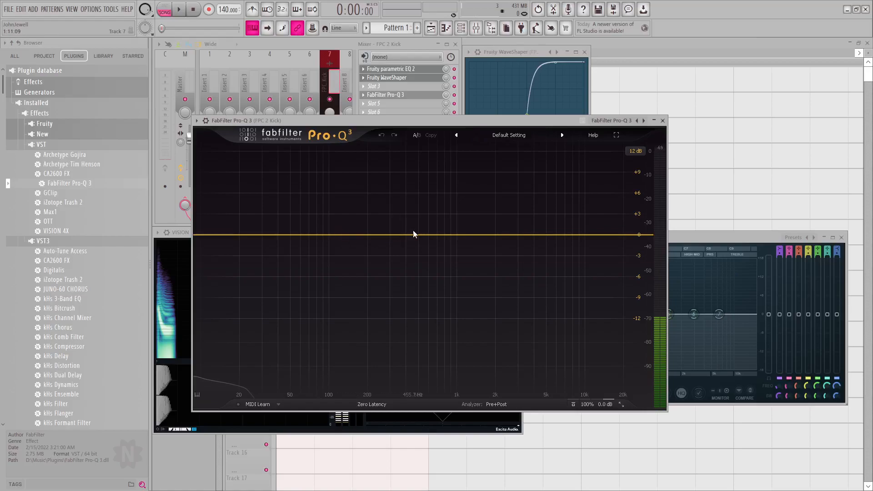
left_click_drag(413, 235, 423, 151)
left_click_drag(485, 218, 417, 151)
left_click_drag(493, 203, 445, 158)
left_click_drag(517, 194, 445, 160)
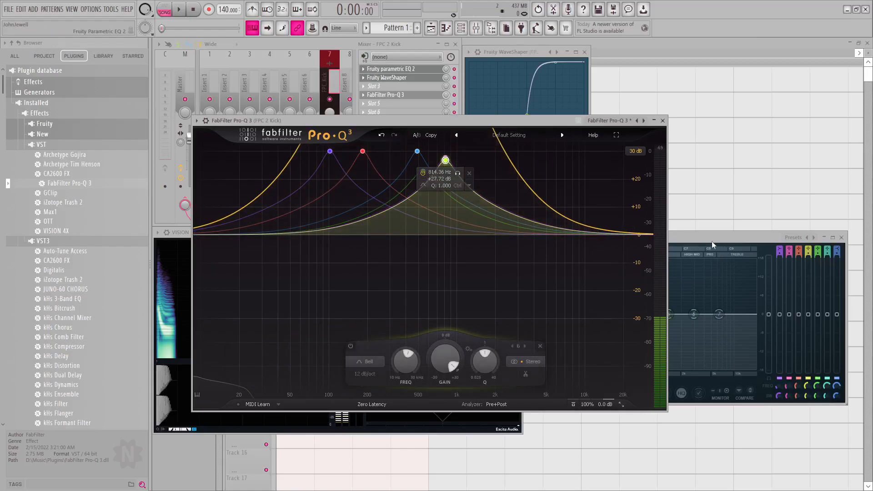
Close FabFilter Pro-Q 3 and delete it from the kick track's fourth effect slot.
left_click(663, 121)
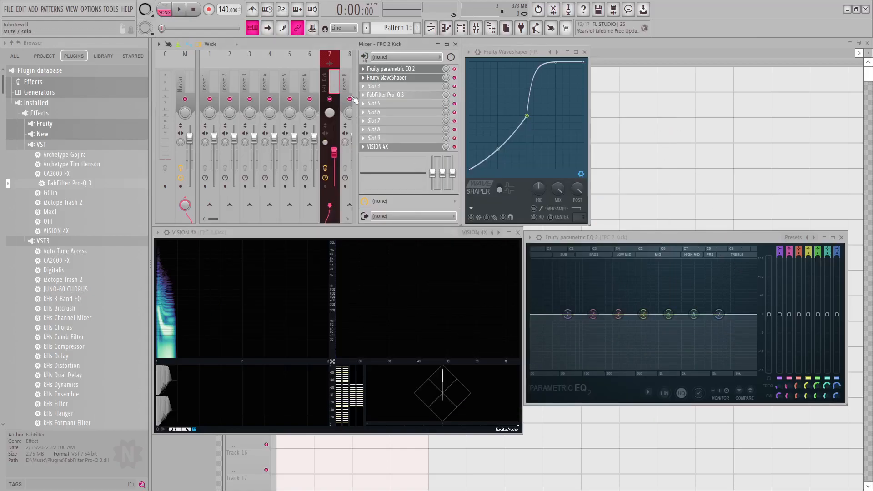
left_click(365, 97)
left_click(379, 113)
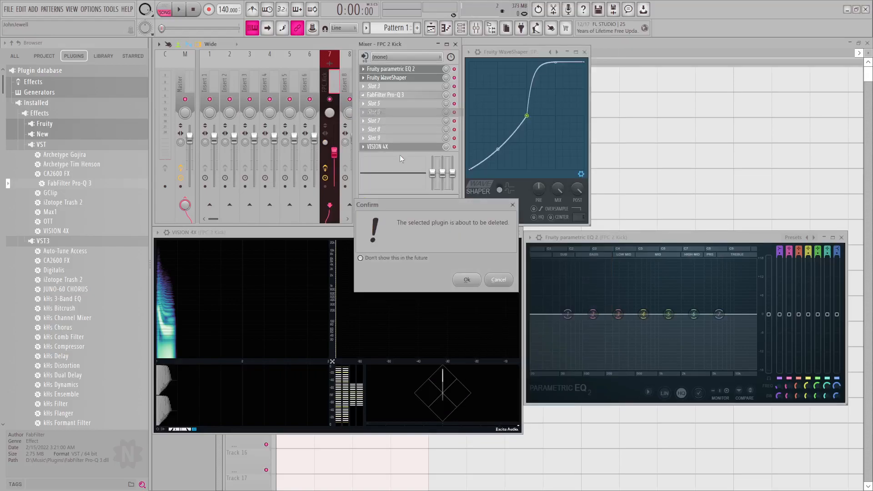
left_click(467, 281)
Stack large midrange boosts with bands 3, 4 and 5 of Fruity parametric EQ 2, band 3 about 13 dB, while playing the kick.
left_click_drag(644, 314, 641, 271)
key("space")
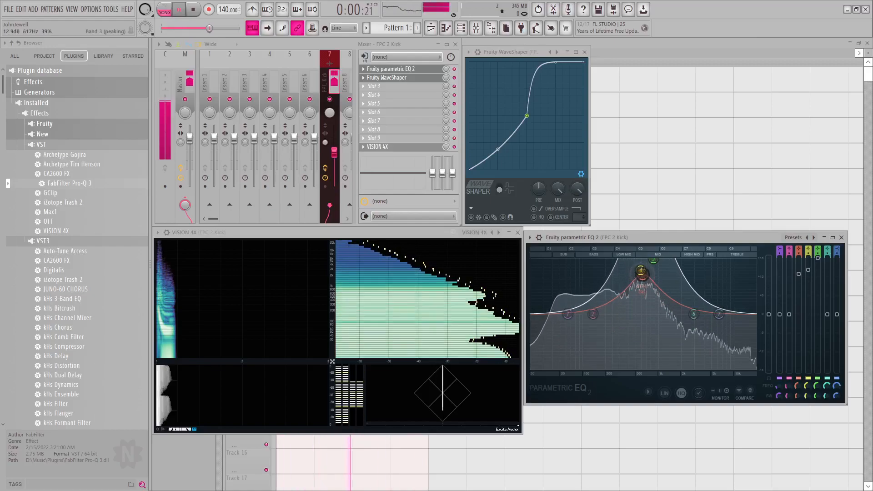
mouse_move(647, 274)
left_mouse_down()
mouse_move(653, 282)
mouse_move(642, 269)
left_mouse_up()
key("space")
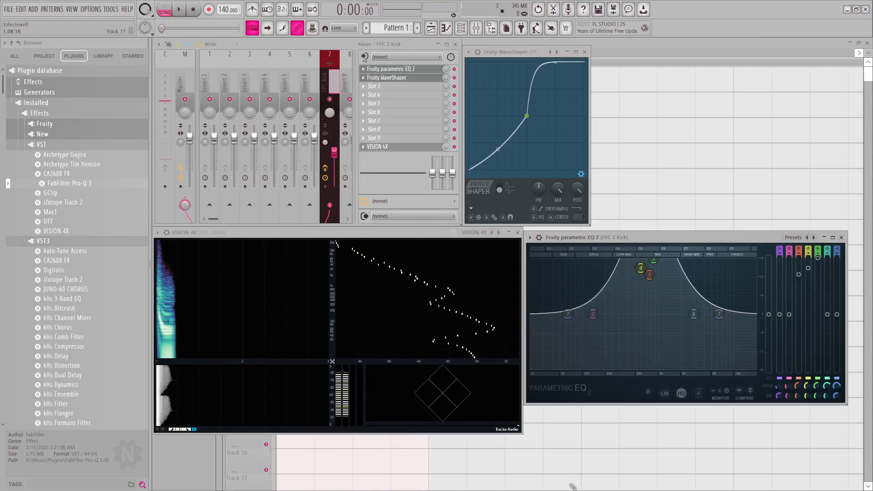
Switch to the reference song on YouTube, replay a short passage of its kick, and return to FL Studio.
key("alt+Tab")
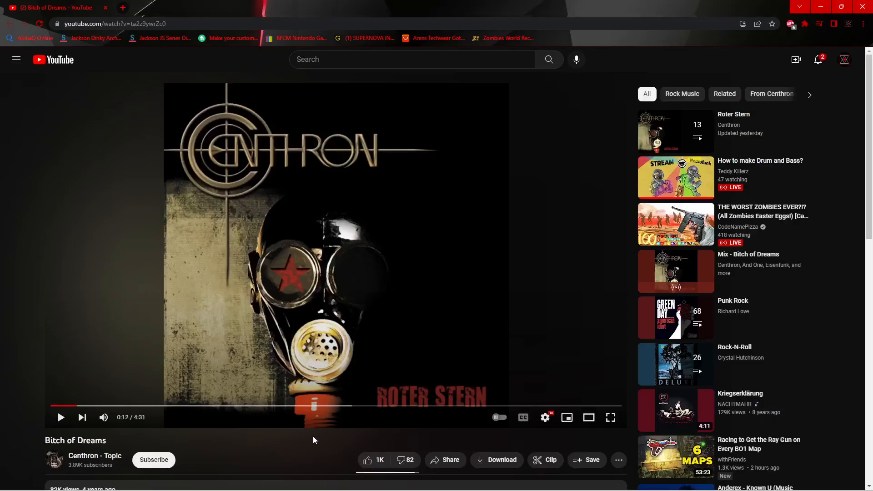
key("Left")
key("Right")
key("Right")
key("Left")
key("space")
key("space")
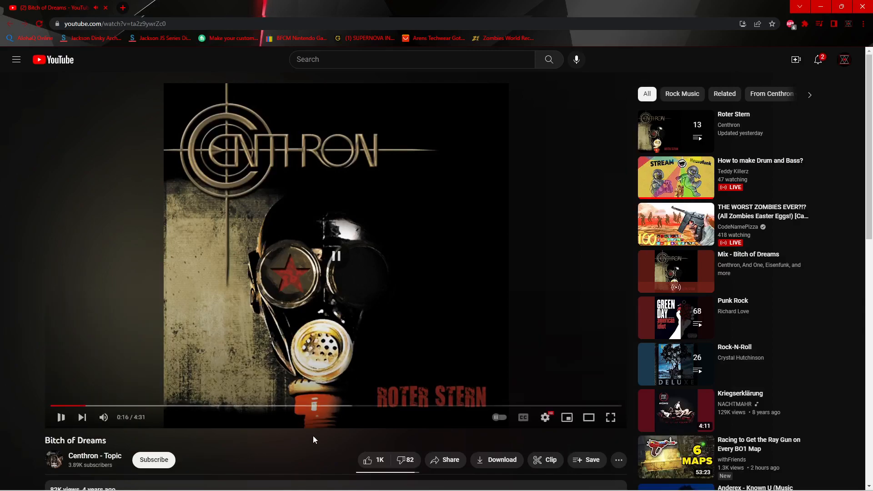
left_click(581, 480)
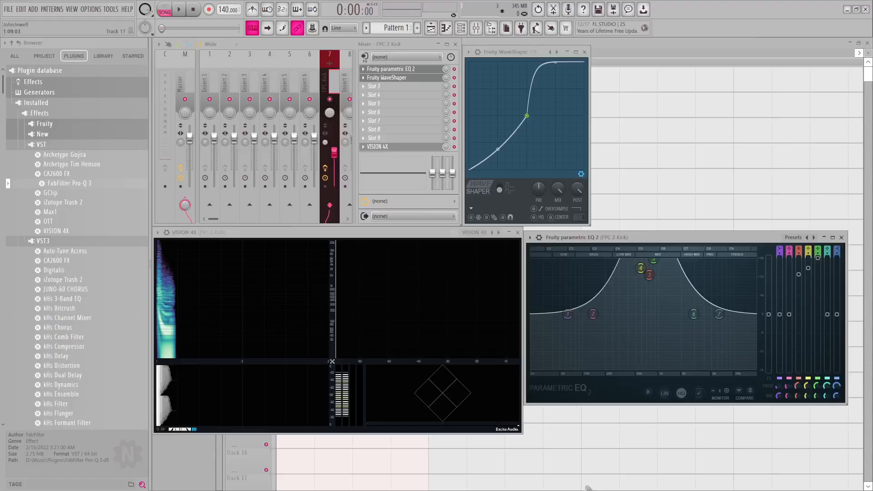
Cut deeply with EQ band 2 near 226 Hz and boost band 6 by 3.5 dB at 849 Hz while playing the kick.
key("space")
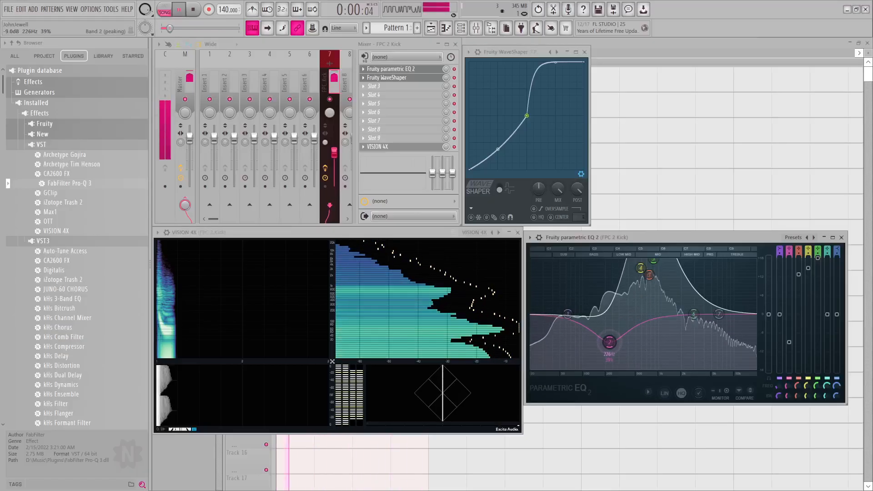
left_click_drag(612, 287, 611, 355)
key("space")
left_click_drag(694, 314, 653, 303)
key("space")
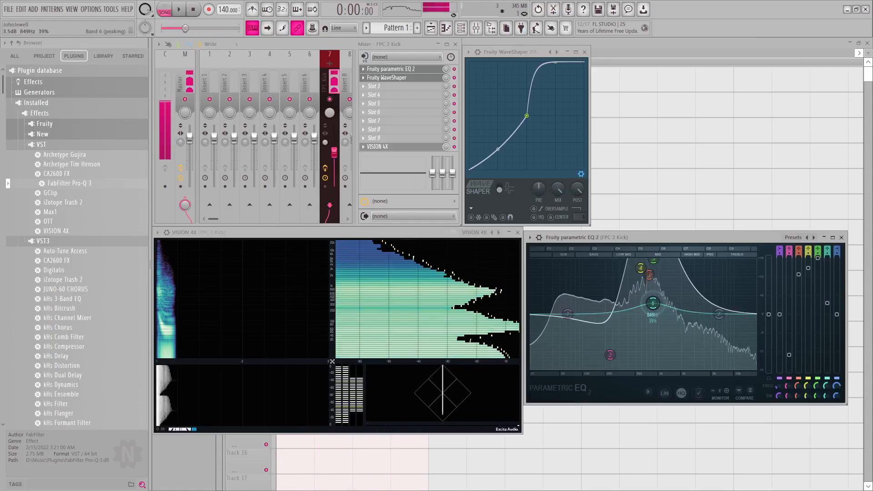
key("space")
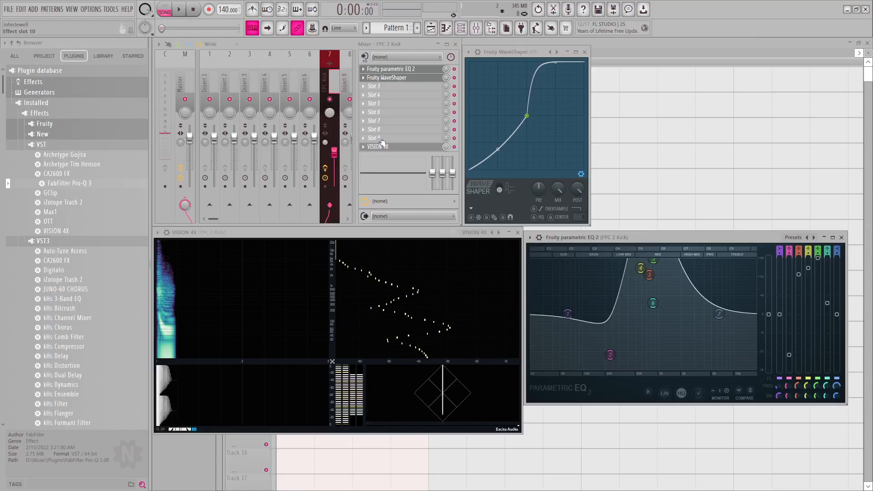
Move VISION 4X up to slot 8, load Edison in slot 9, and record the processed kick playback.
left_click_drag(381, 144, 380, 130)
left_click(374, 138)
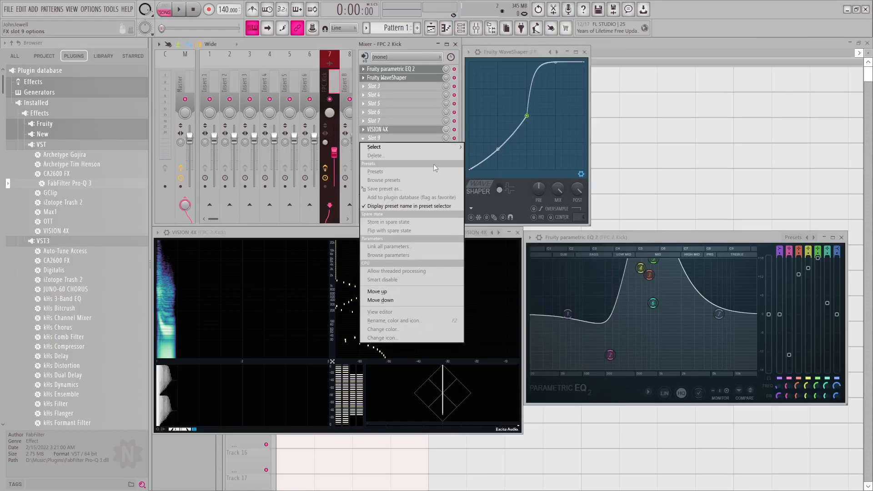
mouse_move(407, 149)
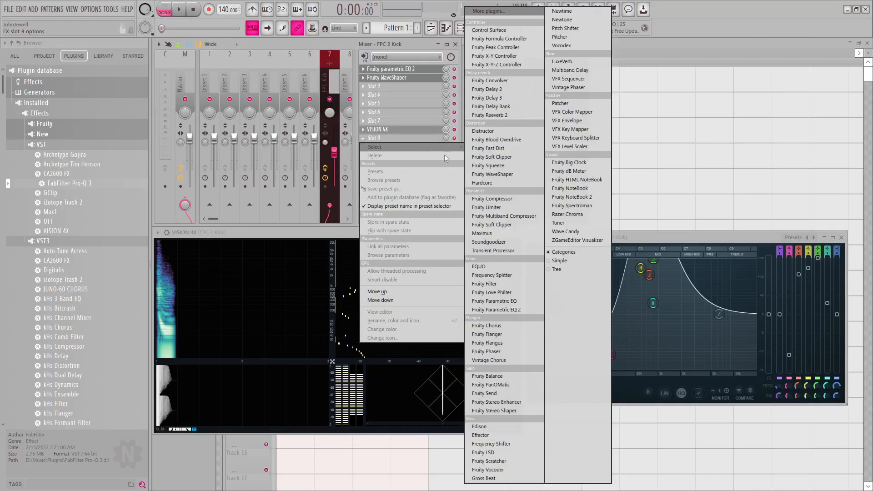
left_click(498, 429)
left_click(178, 8)
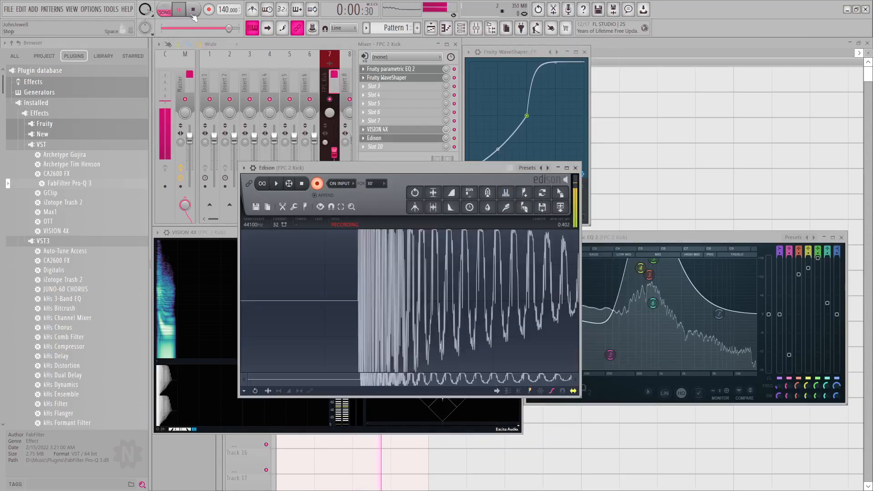
key("space")
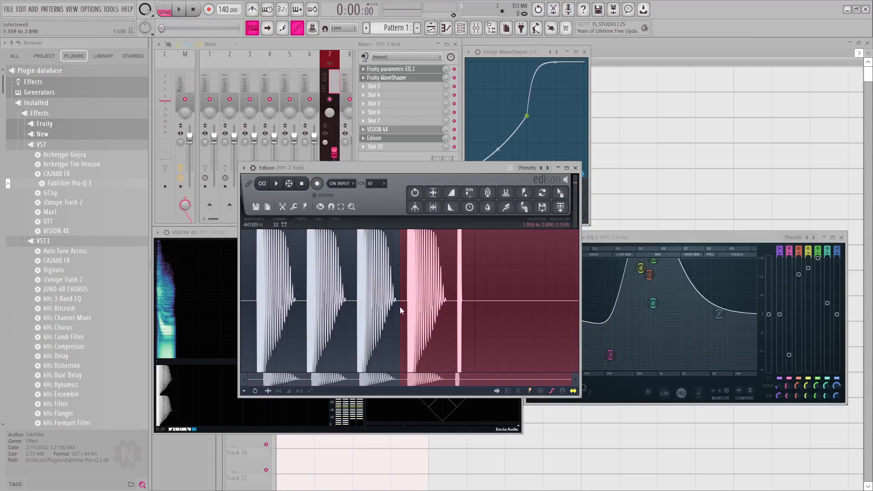
Trim the Edison recording to a single kick hit and place it as an audio clip at the start of playlist Track 5.
left_click_drag(400, 307, 354, 307)
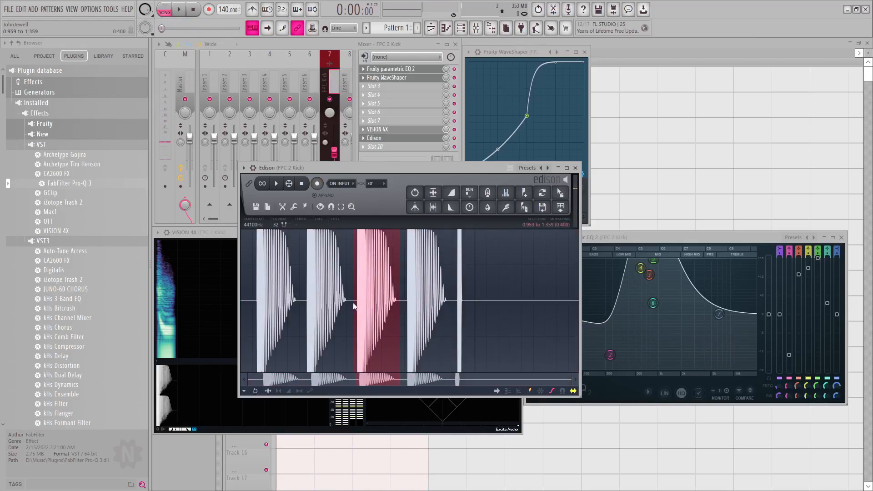
left_click(433, 212)
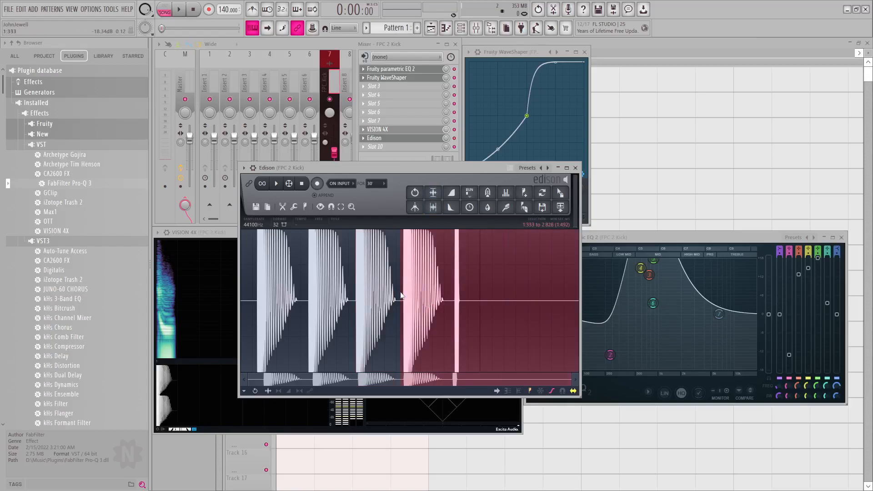
key("Delete")
left_click_drag(479, 301, 242, 298)
key("Delete")
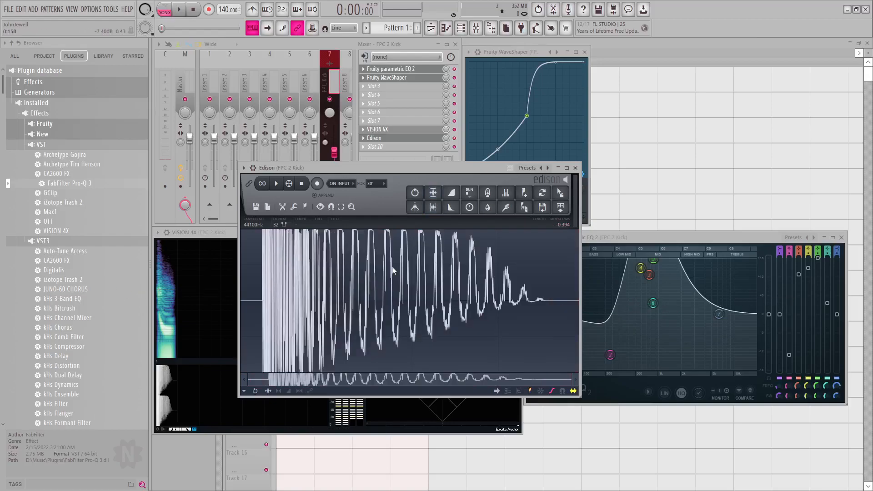
left_click(433, 207)
left_click_drag(560, 192, 291, 192)
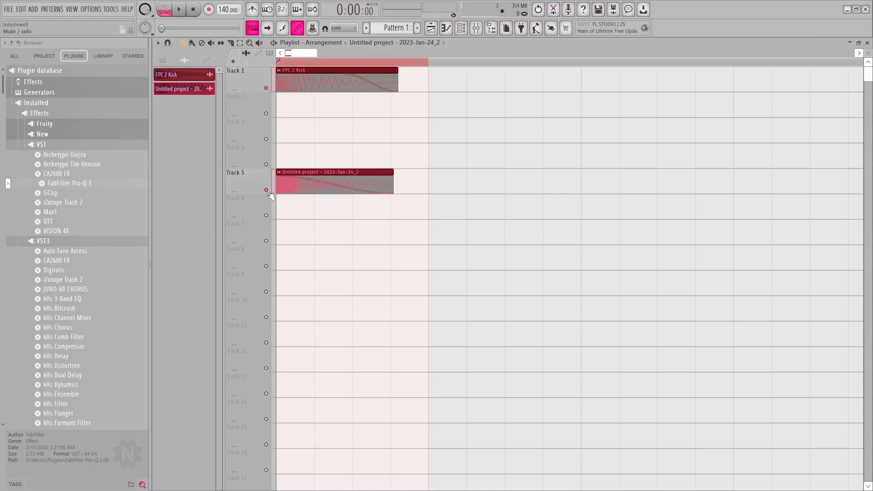
Solo the recorded kick on playlist Track 5, with the original kick on Track 1 muted.
left_click(266, 88)
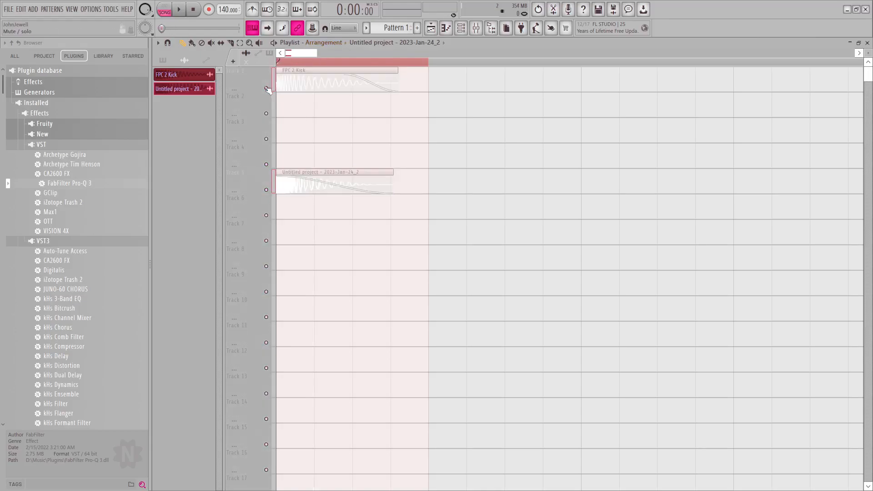
left_click(266, 191)
right_click(267, 190)
right_click(267, 190)
right_click(268, 190)
left_click(267, 191)
right_click(267, 190)
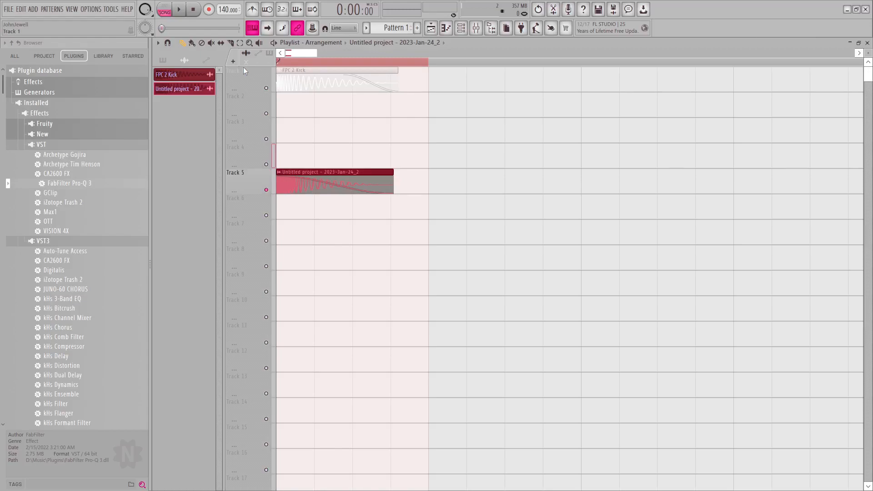
left_click(460, 28)
scroll(116, 337, "down", 12)
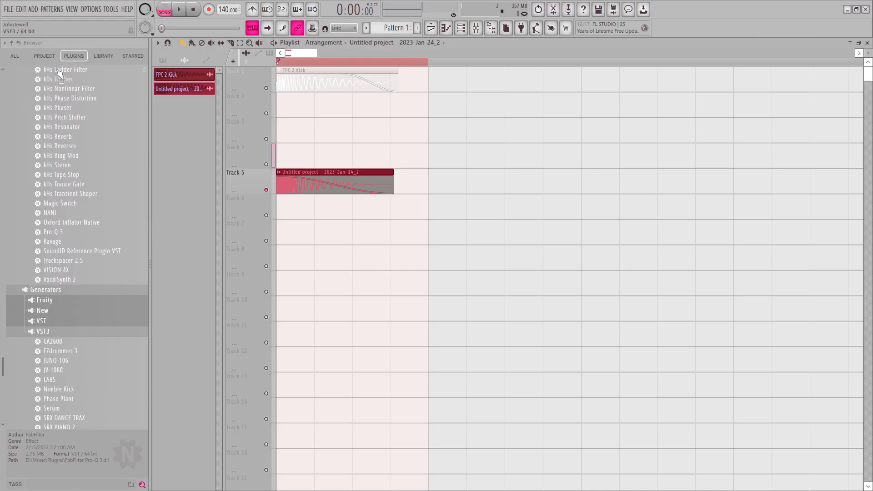
left_click(15, 56)
scroll(113, 222, "down", 3)
scroll(107, 214, "up", 4)
left_click(54, 171)
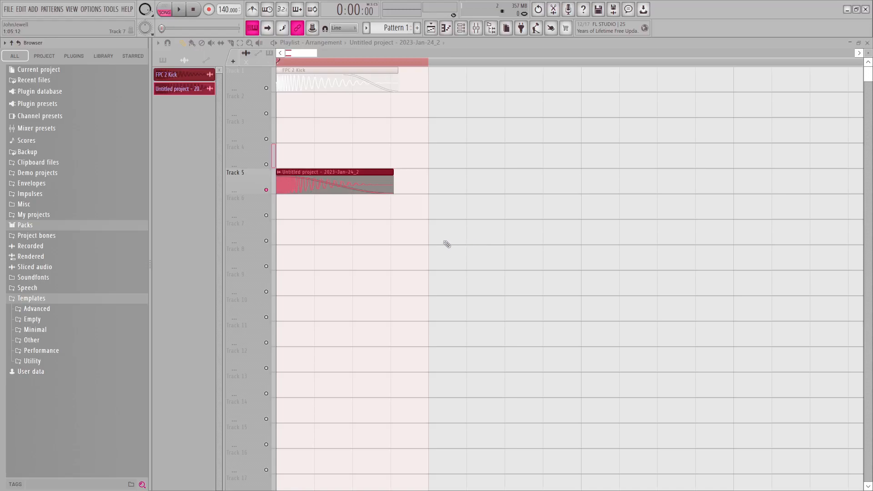
Play the recorded kick clip on Track 5 to check its sound.
left_click_drag(335, 184, 335, 186)
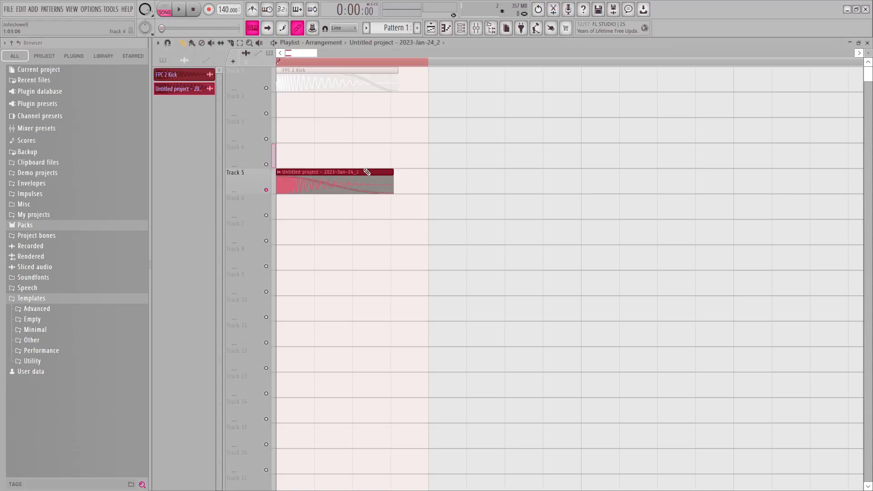
key("space")
key("space")
left_click_drag(335, 193, 335, 181)
key("space")
Add Fruity Parametric EQ 2 to the first slot of the recorded kick's mixer insert 5 and cut the lows with band 1.
left_click(481, 29)
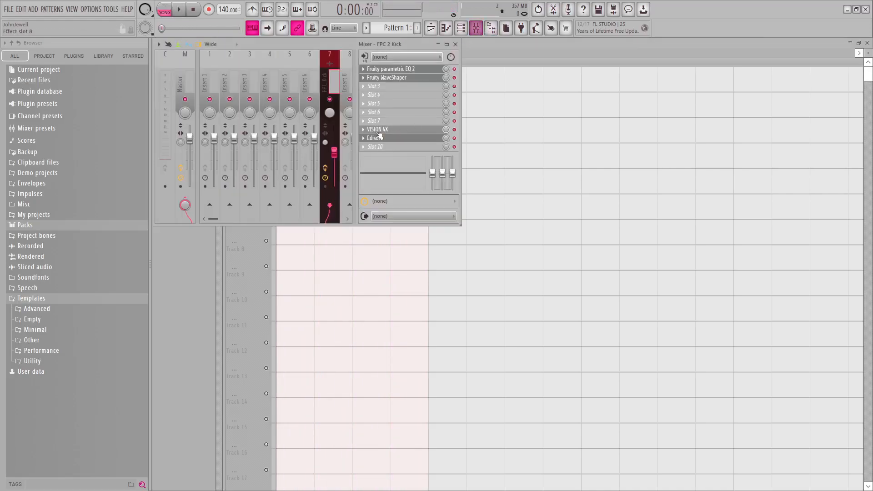
left_click(290, 89)
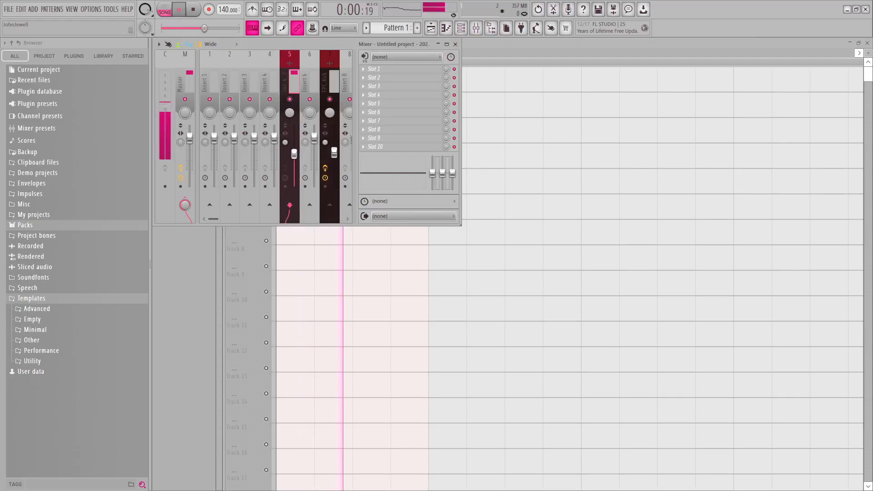
left_click(384, 70)
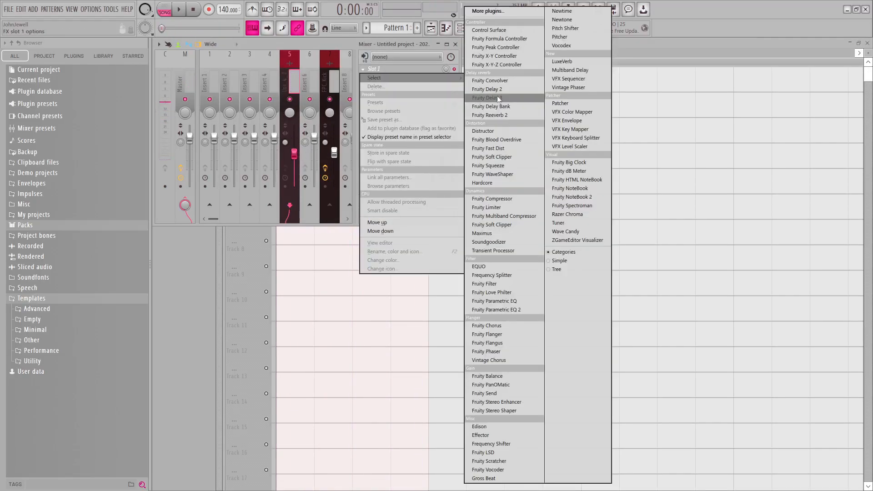
left_click(519, 310)
Compare the low-cut recorded kick with the reference song on YouTube by playing each in turn.
key("space")
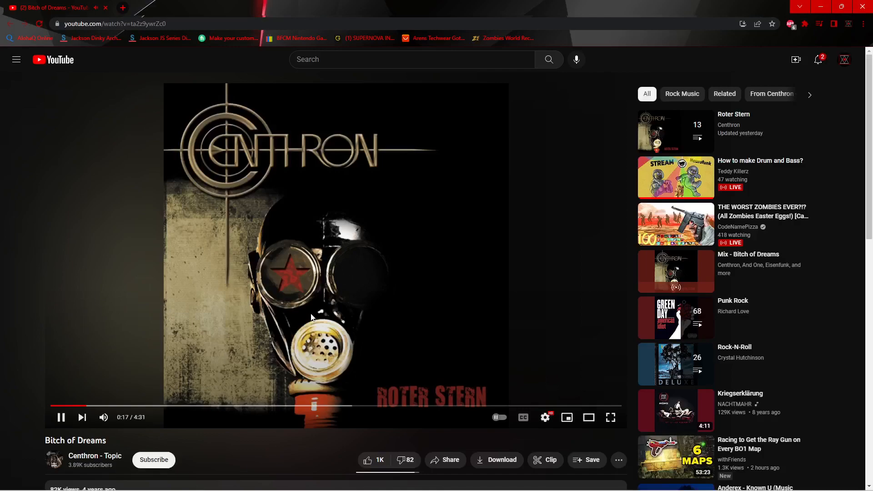
key("space")
left_click(581, 480)
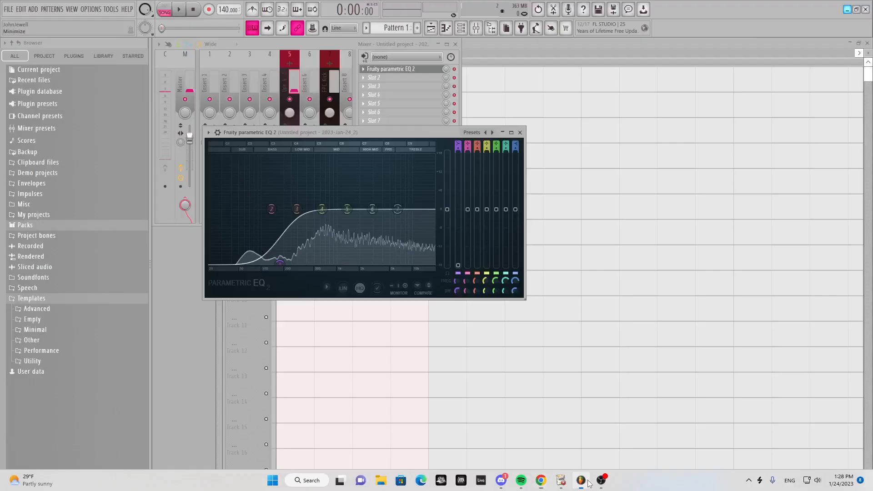
key("space")
left_click(501, 77)
key("space")
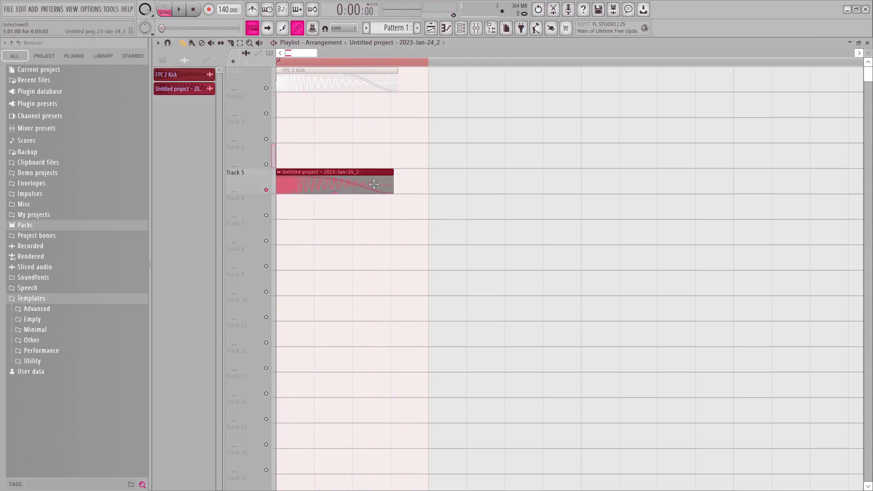
Solo the original kick on playlist Track 1 in place of the recorded one and play it.
left_click(476, 27)
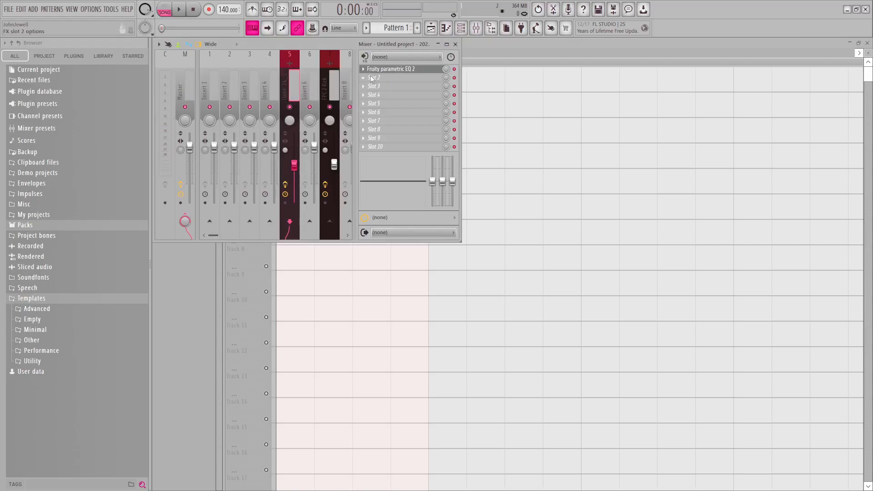
left_click(373, 78)
left_click(375, 78)
left_click(500, 47)
key("space")
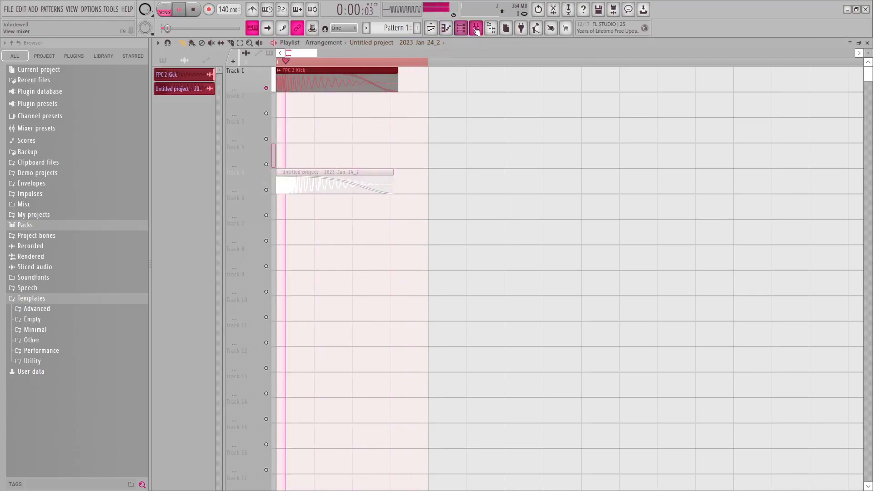
Add Fruity Reeverb 2 to the FPC 2 Kick mixer track and move it into slot 2, ahead of Fruity WaveShaper.
left_click(475, 28)
key("space")
left_click(371, 86)
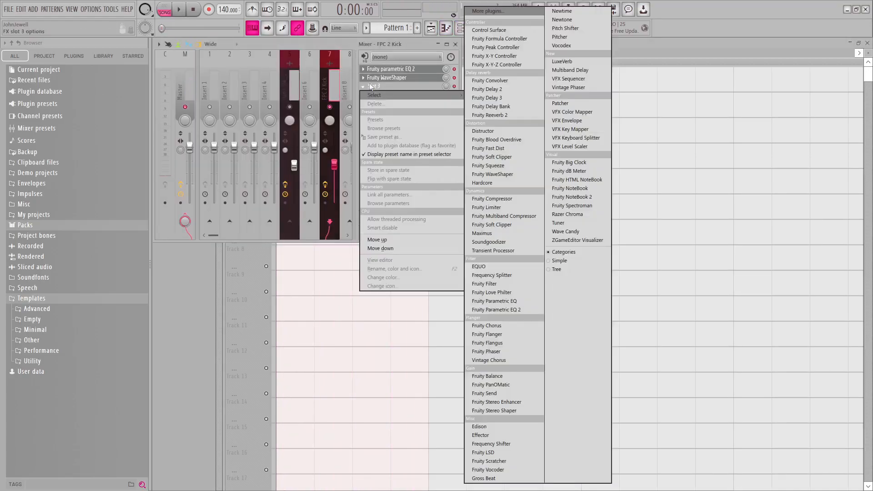
left_click(490, 115)
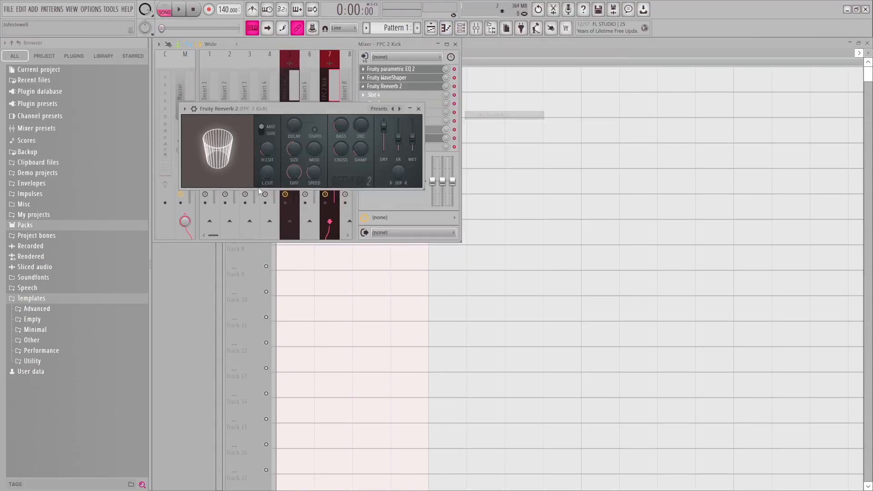
left_click_drag(276, 110, 298, 155)
scroll(393, 85, "up", 1)
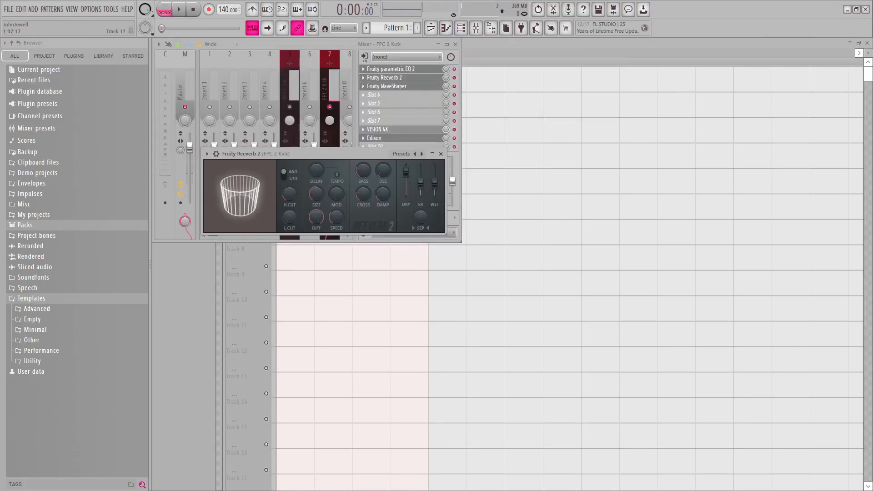
Switch to the reference song on YouTube and listen to its kick around 0:36 and 0:17.
key("alt+Tab")
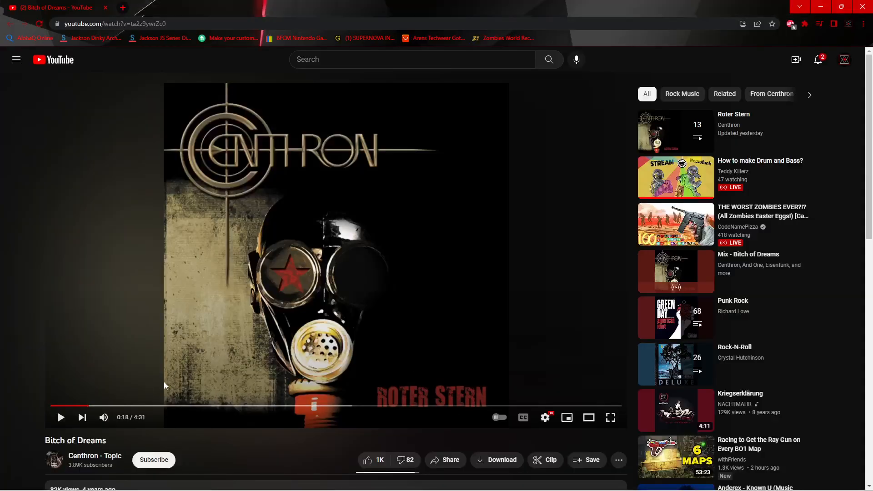
left_click(127, 405)
left_click(204, 378)
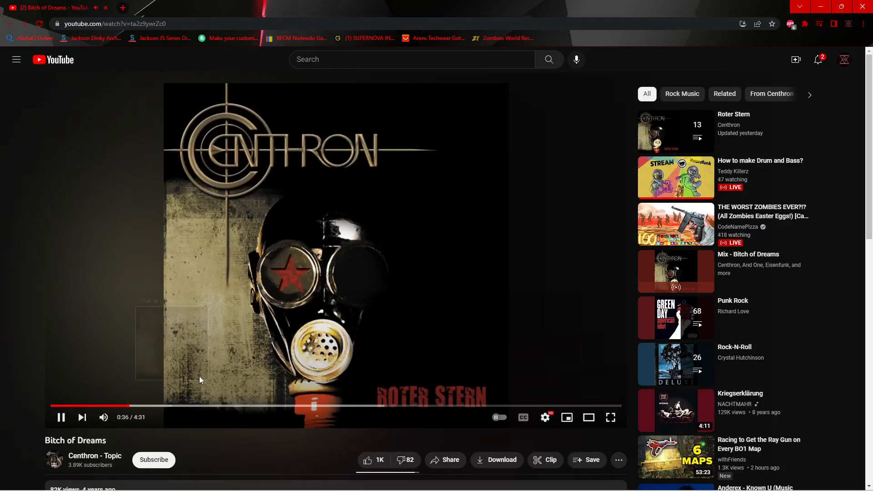
left_click(86, 405)
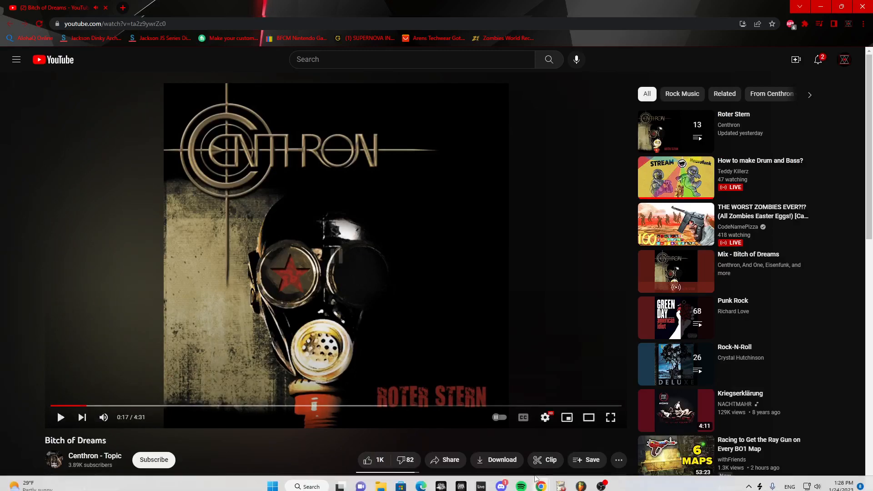
Return to FL Studio, raise the dry level of Fruity Reeverb 2 and set its wet level to 23% while auditioning the kick.
left_click(601, 481)
key("z")
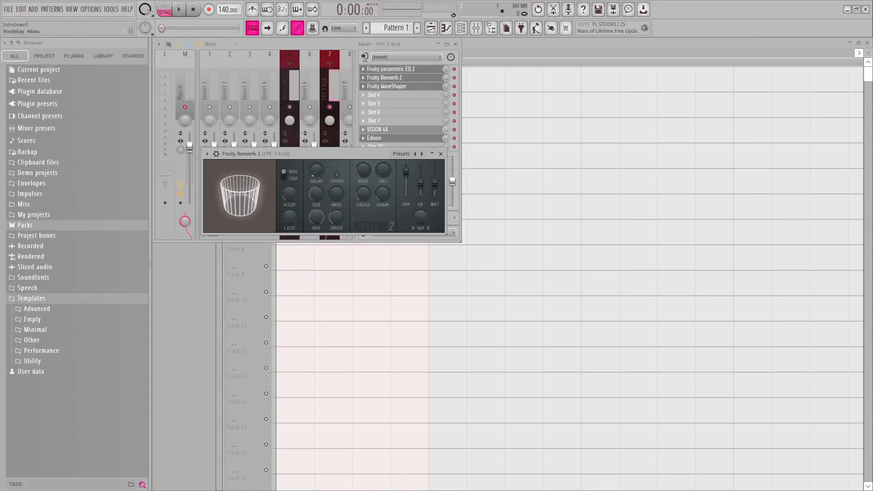
left_click_drag(406, 174, 406, 164)
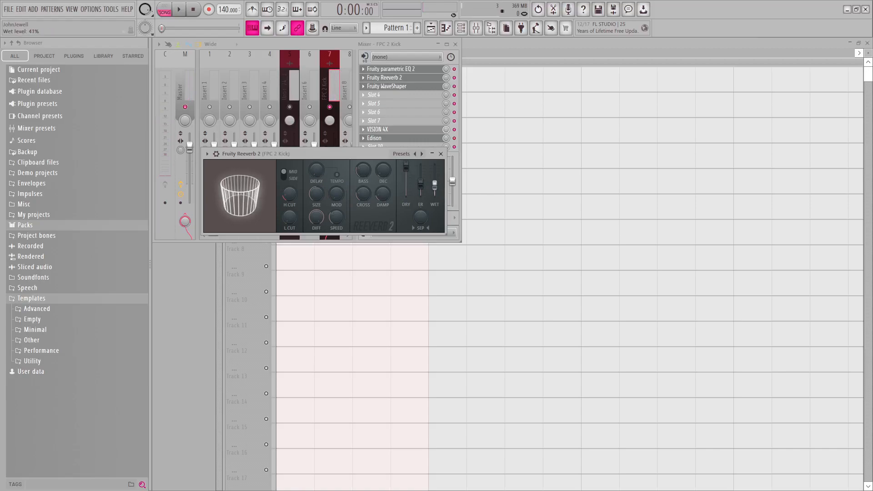
key("space")
key("space")
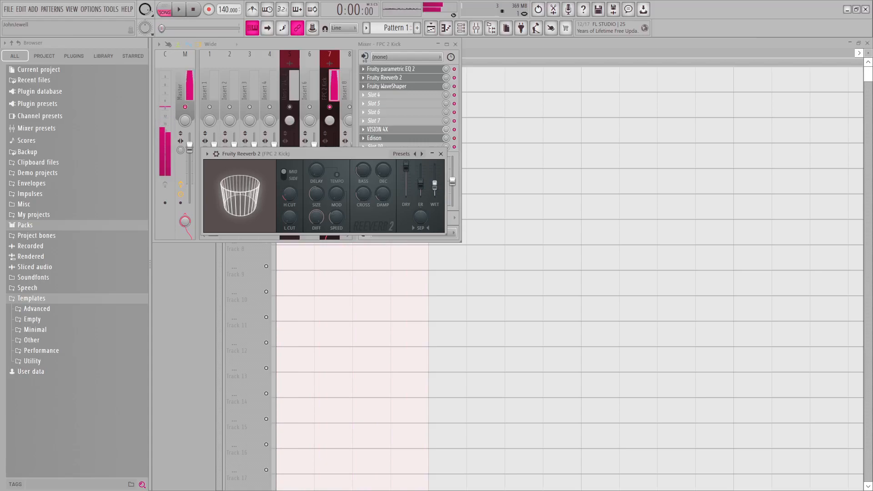
left_click_drag(435, 184, 435, 189)
key("space")
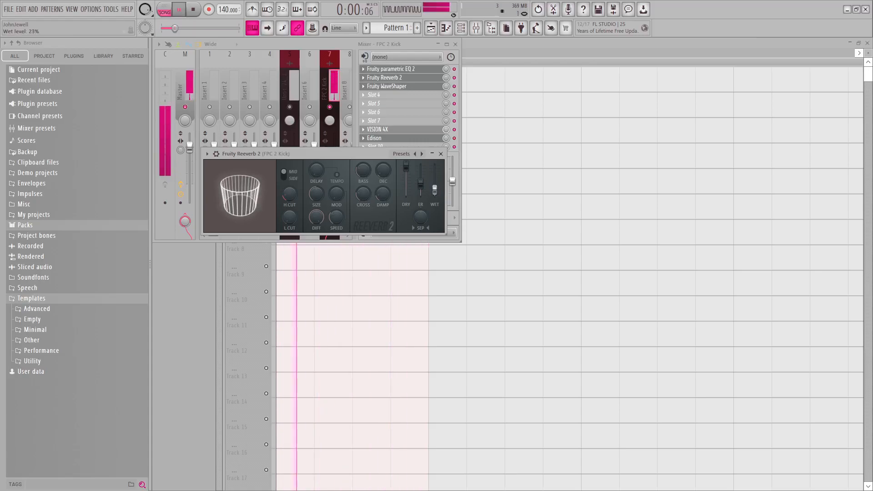
key("space")
Close the reverb's editor and set the mix level of its FPC 2 Kick effect slot to 11% while playing the kick.
left_click(441, 154)
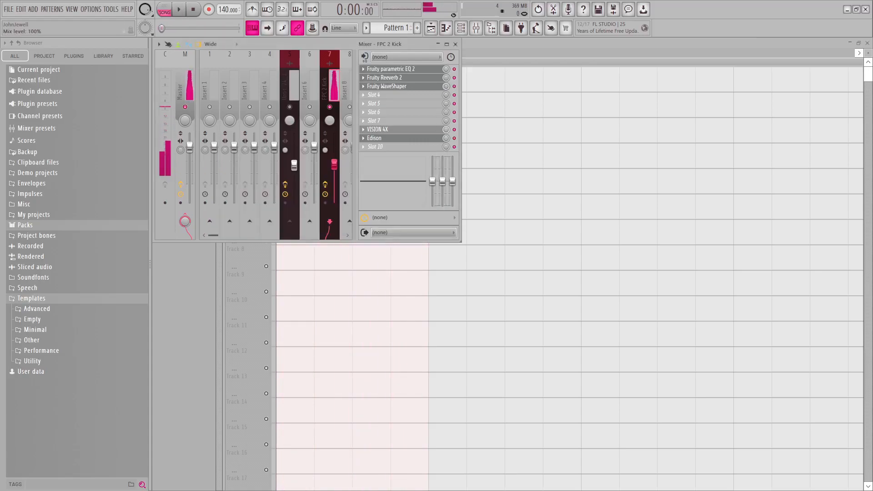
key("space")
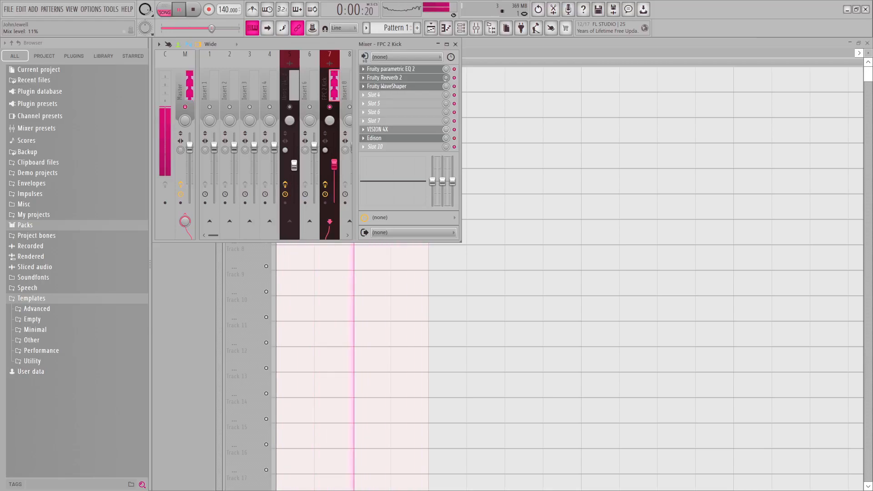
key("space")
Adjust the filters of Fruity Reeverb 2, with the low cut Off and the high cut tried down to 0.5 kHz, while playing the kick.
left_click(428, 80)
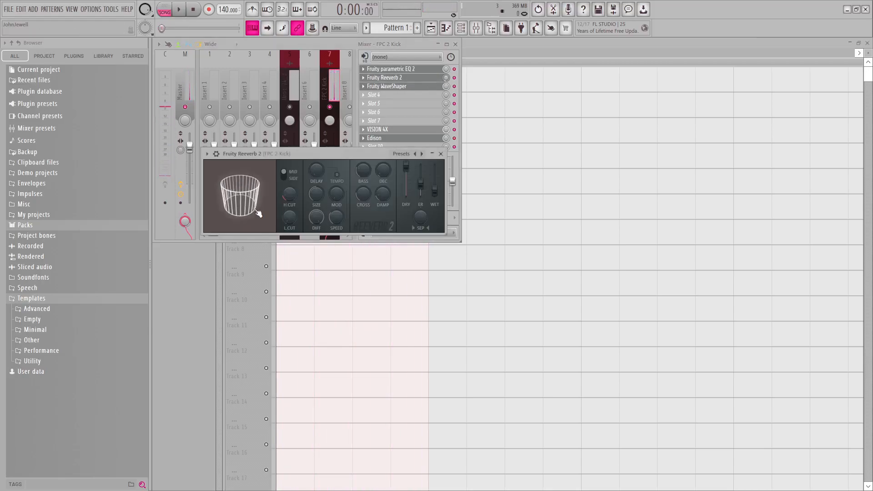
left_click_drag(298, 195, 289, 168)
key("space")
key("space")
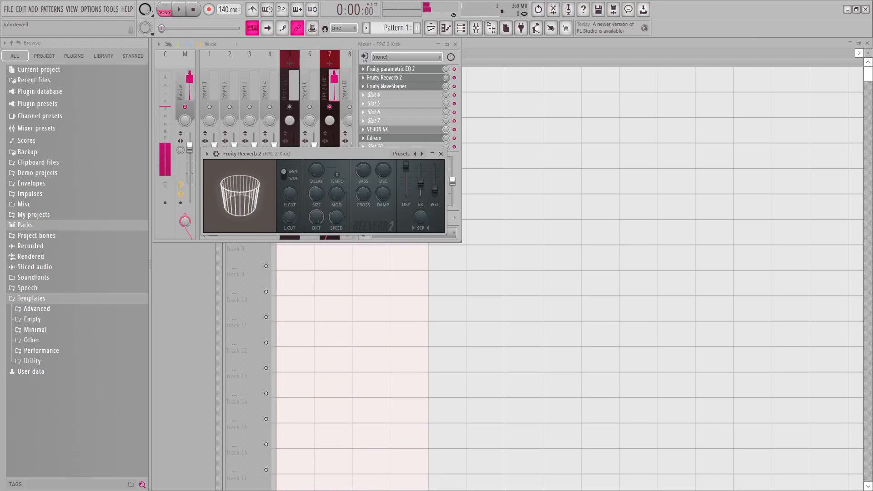
left_click_drag(289, 218, 290, 196)
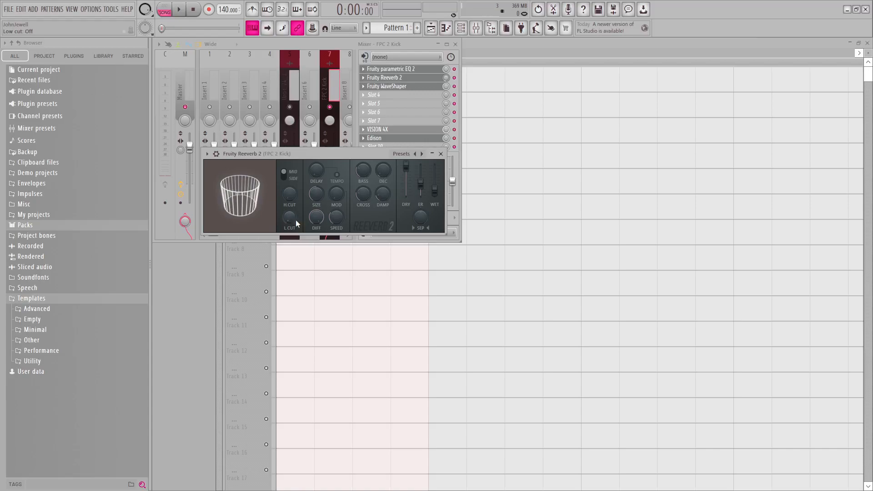
key("space")
left_click_drag(289, 194, 290, 236)
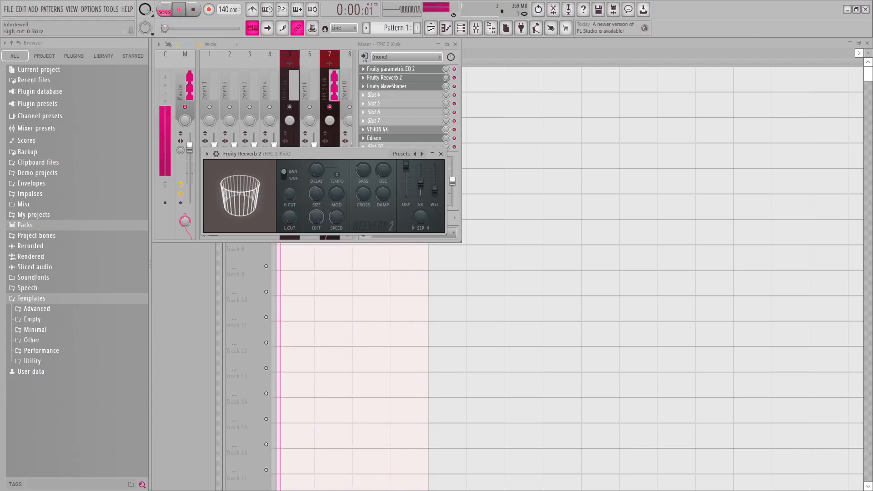
left_click_drag(290, 195, 290, 187)
key("space")
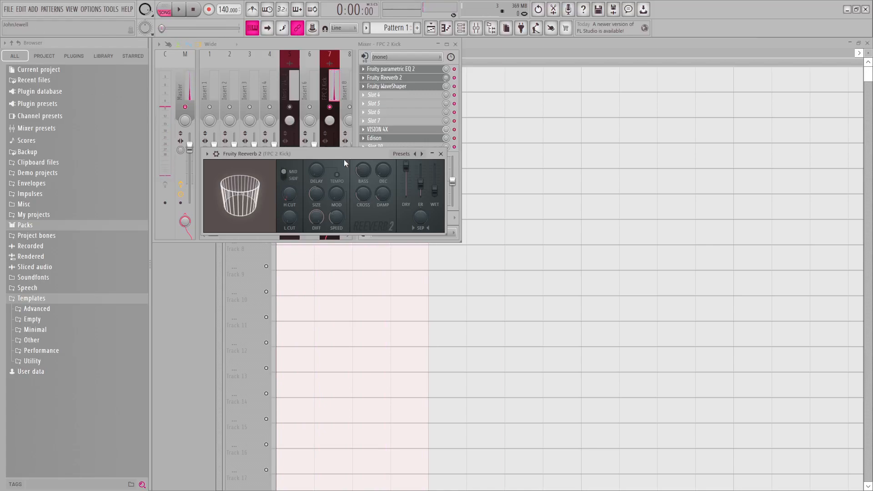
left_click(434, 154)
Look through the installed VST and VST3 effects in the plugin database for another processor for the kick.
left_click(74, 56)
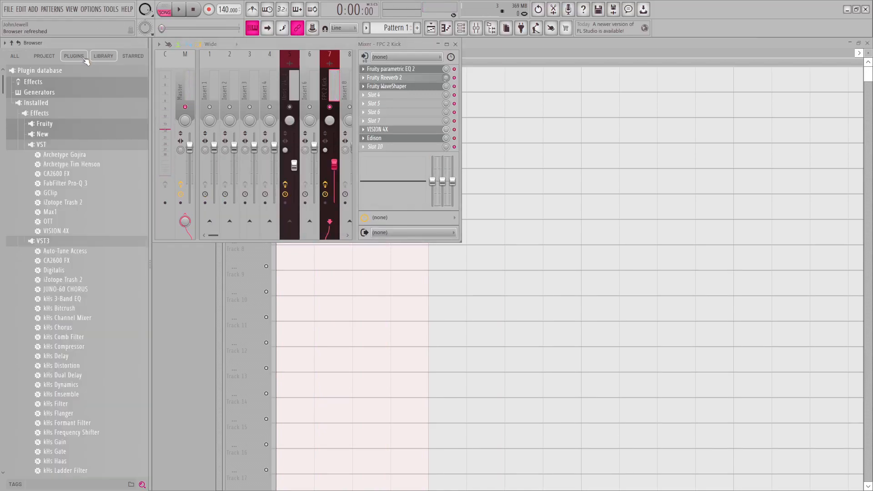
scroll(82, 399, "down", 15)
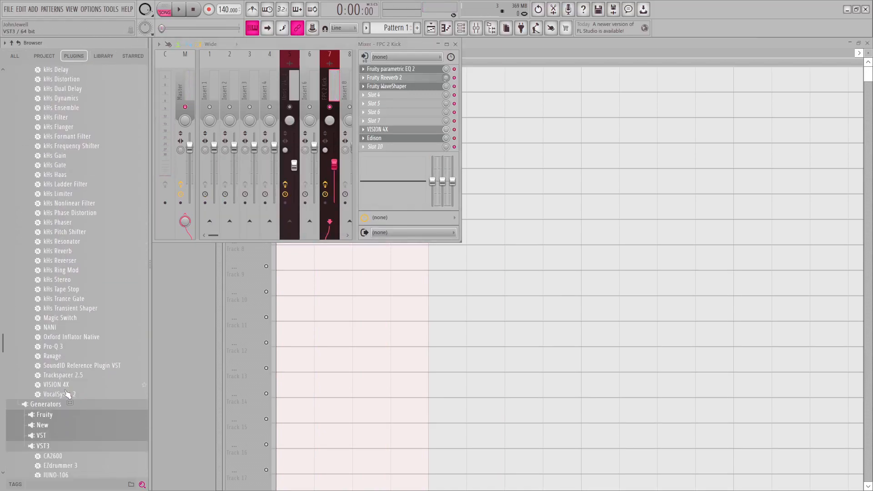
scroll(58, 379, "down", 4)
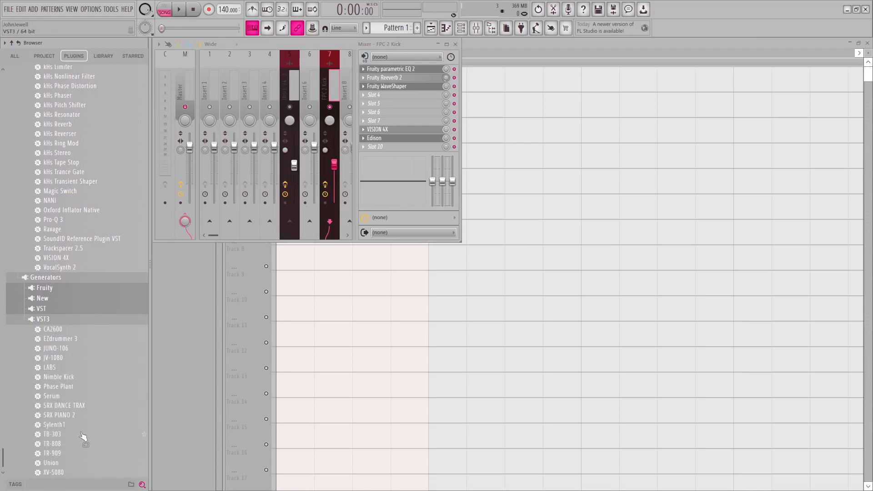
scroll(66, 366, "up", 4)
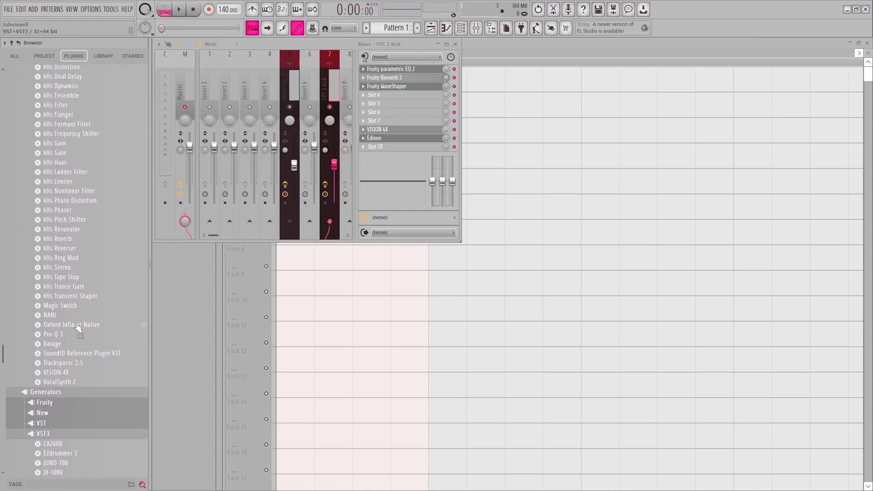
scroll(70, 246, "up", 8)
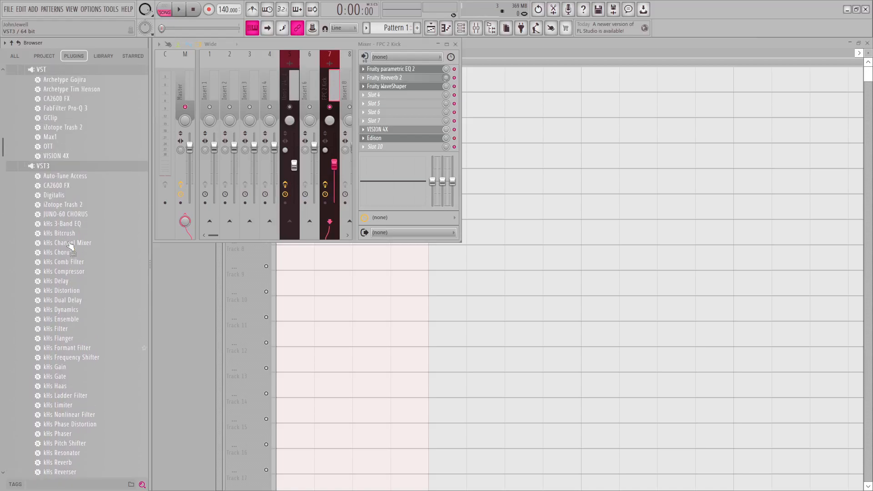
scroll(66, 131, "down", 8)
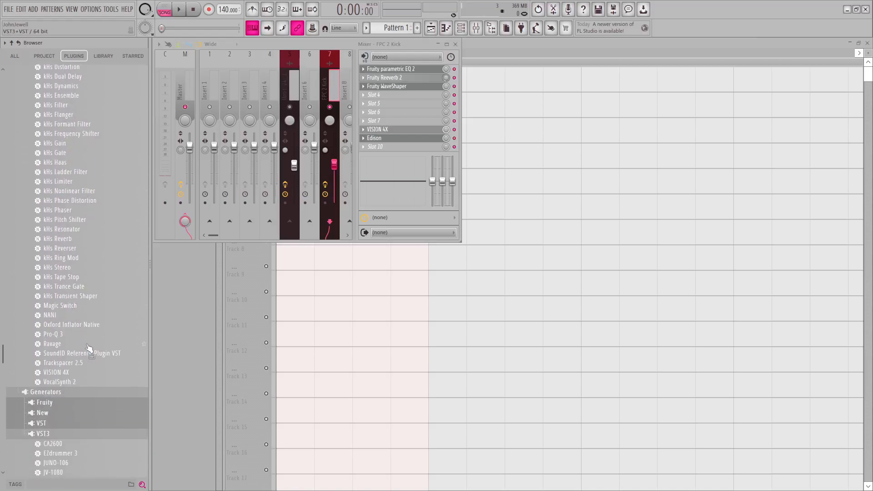
scroll(75, 374, "up", 10)
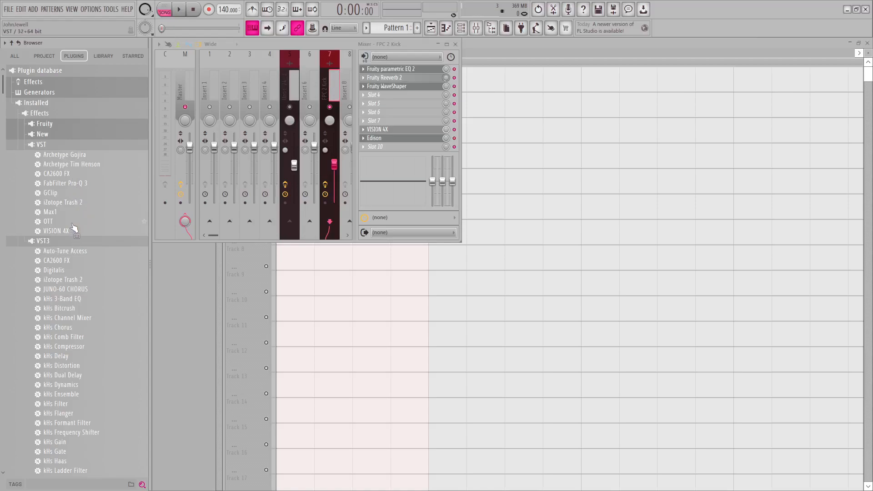
scroll(72, 227, "down", 8)
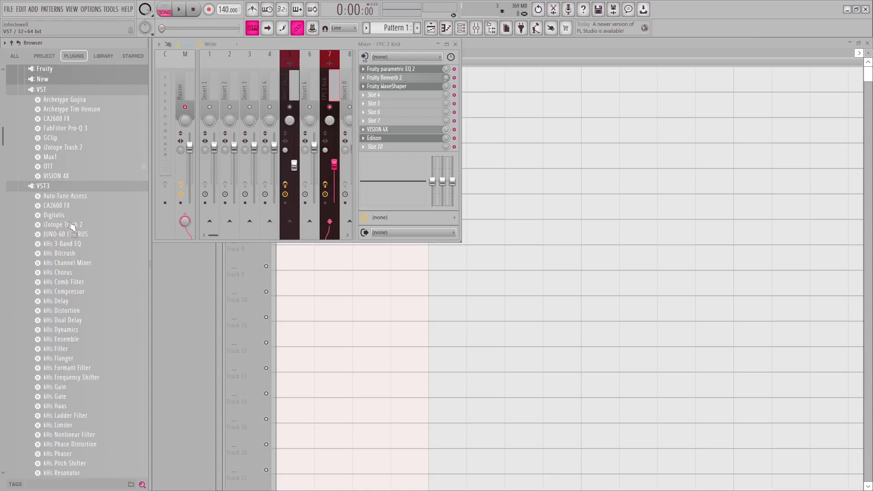
scroll(72, 227, "down", 6)
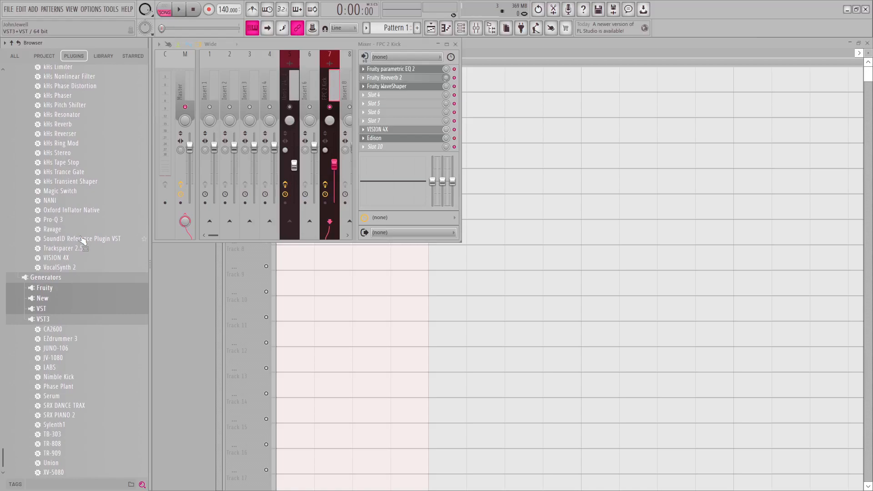
scroll(82, 238, "up", 14)
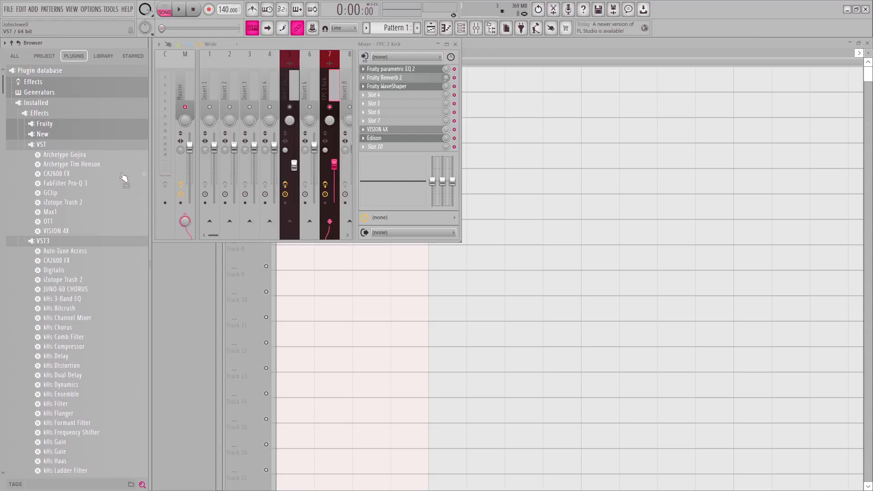
Shrink the Fruity Reeverb 2 room size, enable tempo-based predelay and raise the bass multiplier to 295% while the kick plays.
key("space")
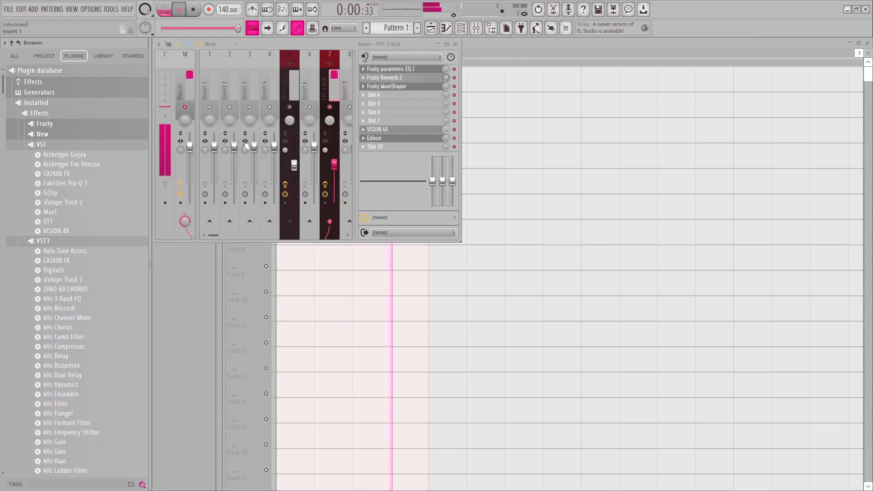
left_click(400, 81)
left_click_drag(421, 191, 421, 187)
left_click_drag(317, 194, 318, 228)
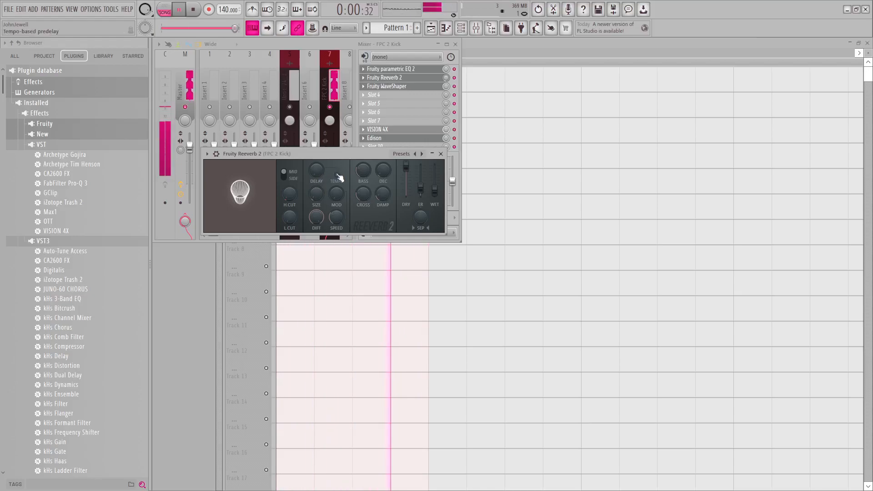
left_click_drag(365, 172, 365, 139)
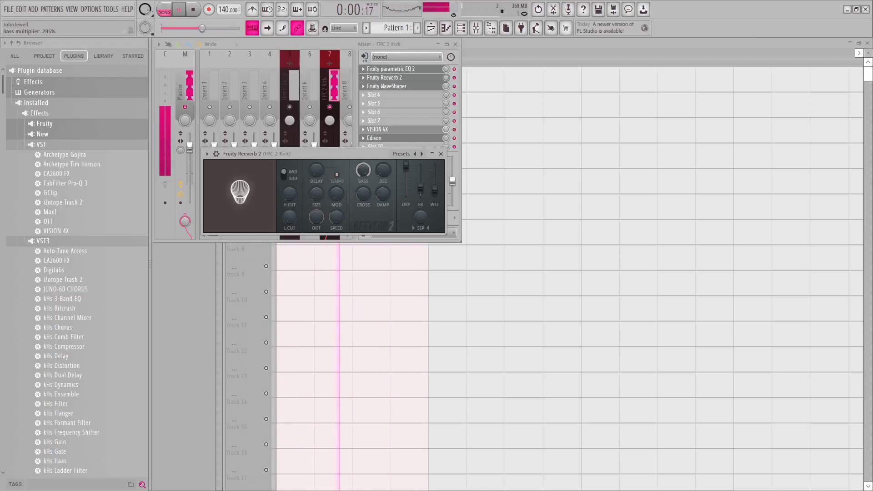
key("space")
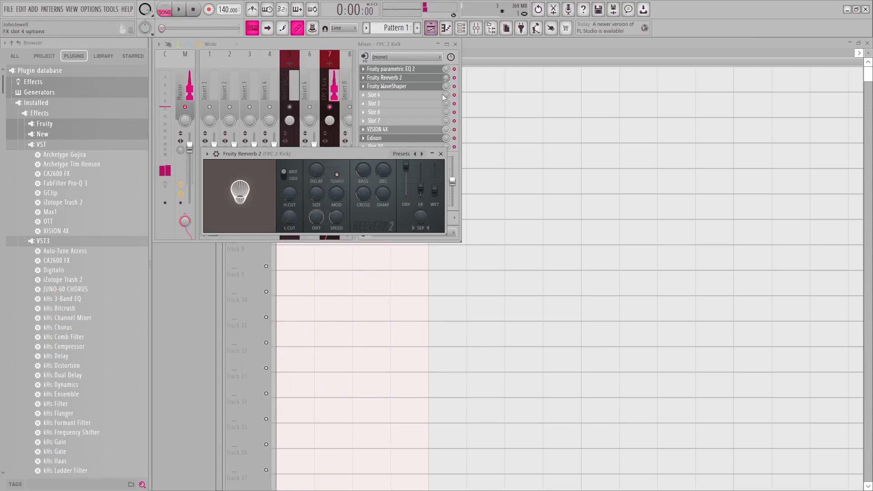
left_click_drag(445, 78, 445, 83)
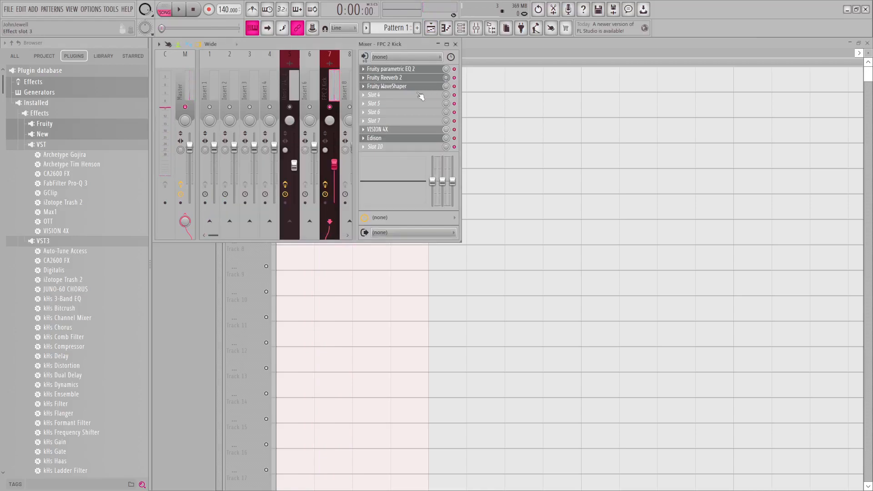
Add Fruity Delay 2 to the FPC 2 Kick track in slot 3, ahead of Fruity WaveShaper, and check its presets.
left_click(385, 96)
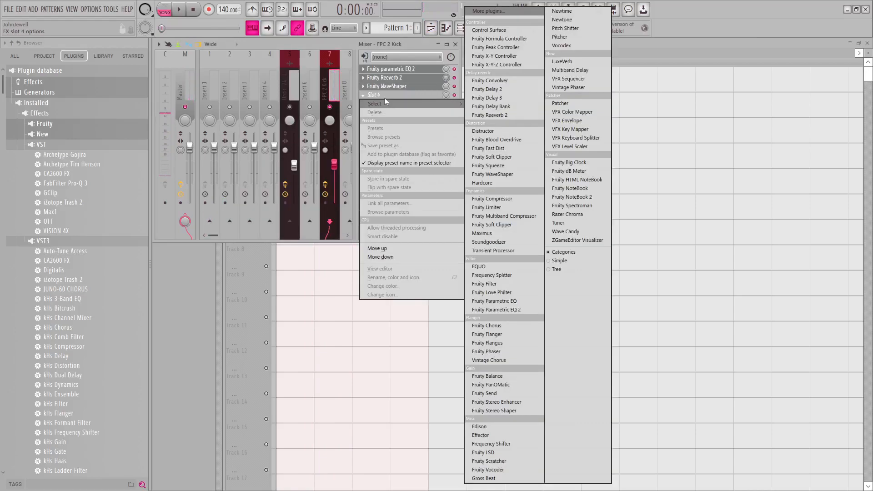
left_click(490, 90)
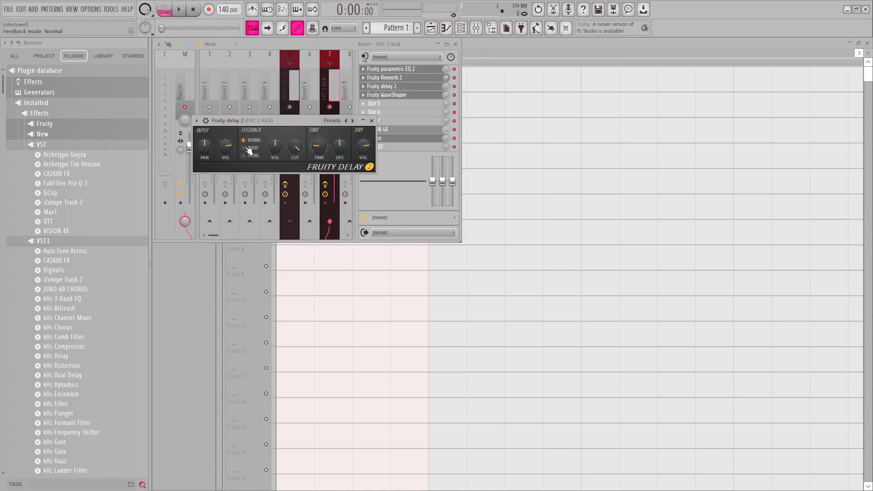
left_click(201, 123)
mouse_move(211, 158)
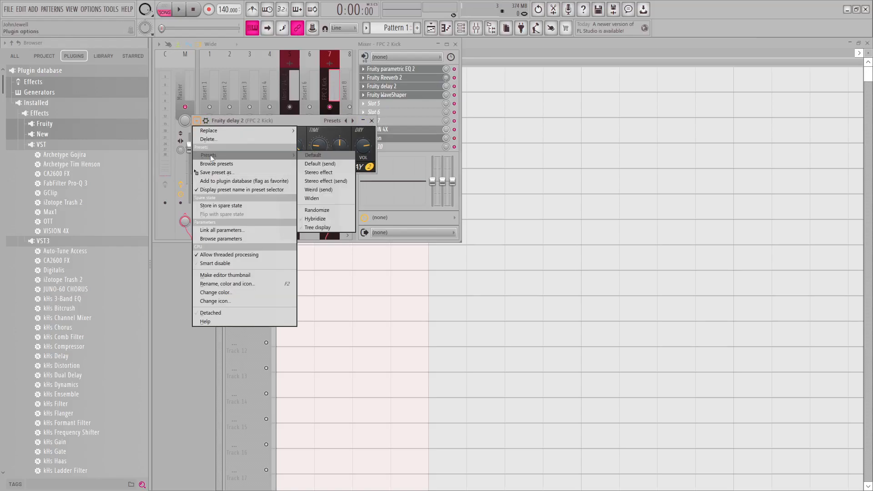
left_click(307, 123)
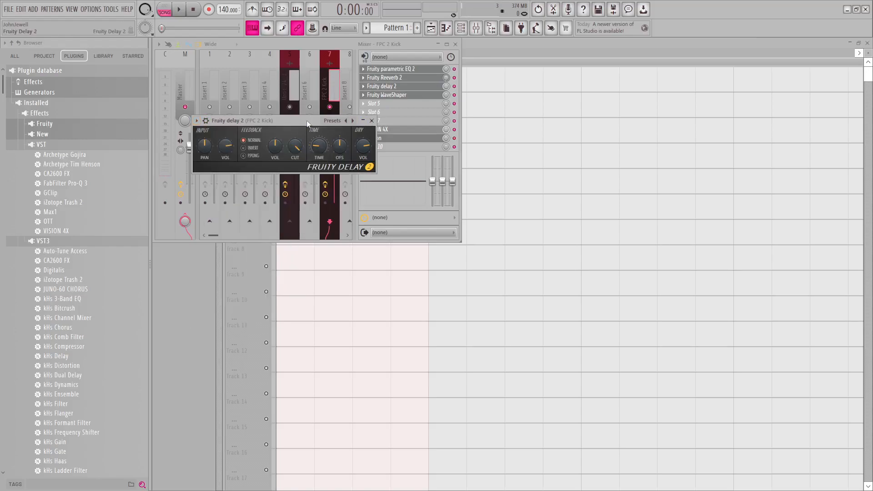
Replace Fruity Delay 2 in slot 3 of the FPC 2 Kick track with Fruity Delay 3.
left_click(373, 121)
left_click(364, 87)
mouse_move(378, 94)
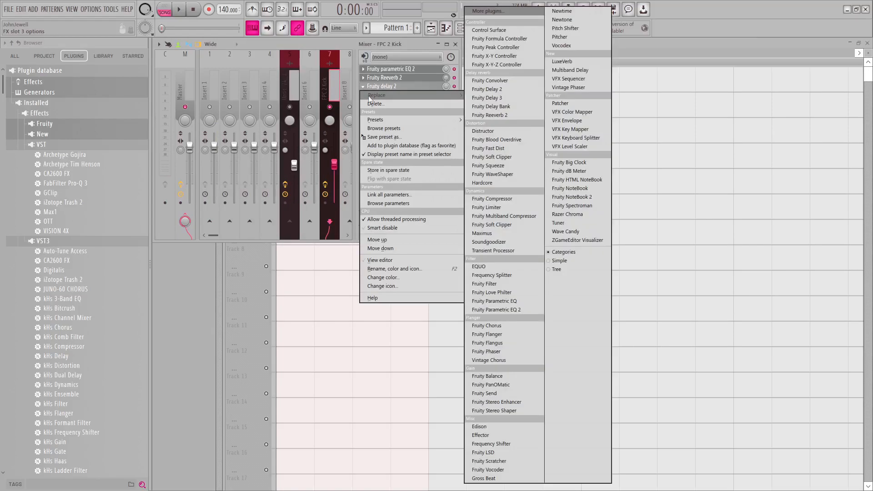
left_click(473, 98)
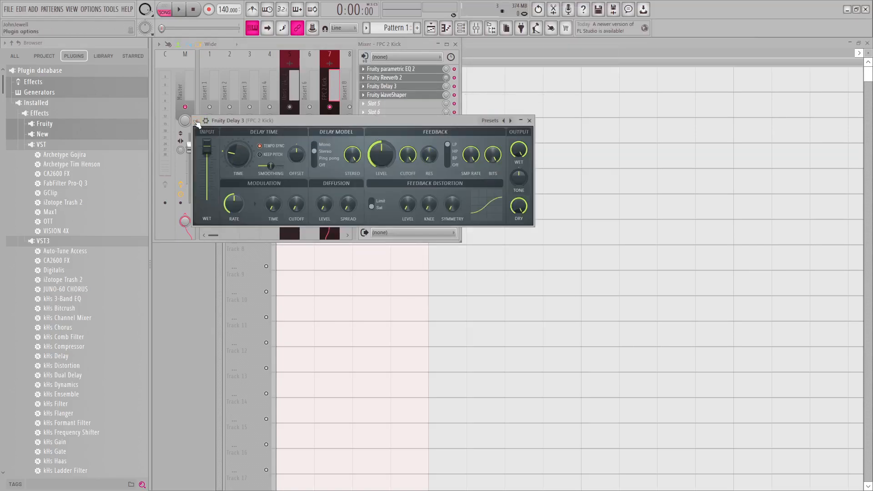
Check the presets of Fruity Delay 3 and adjust its delay time while the kick plays.
left_click(197, 121)
mouse_move(210, 157)
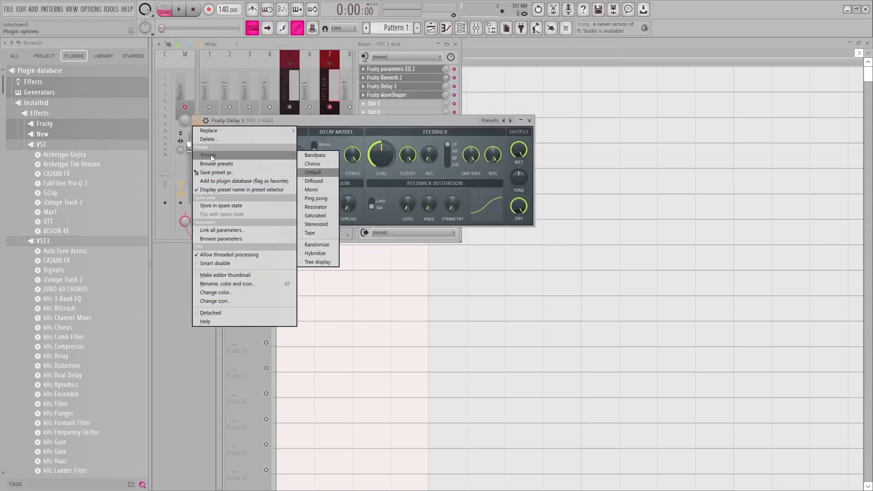
left_click(348, 126)
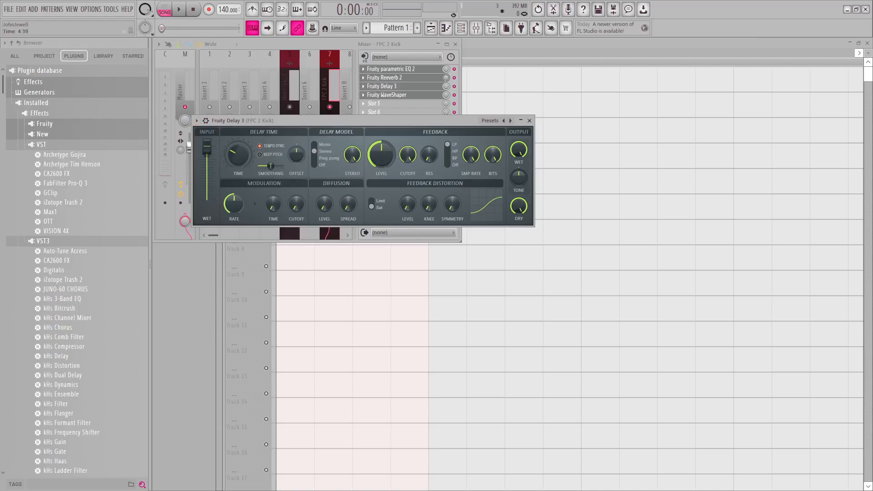
key("space")
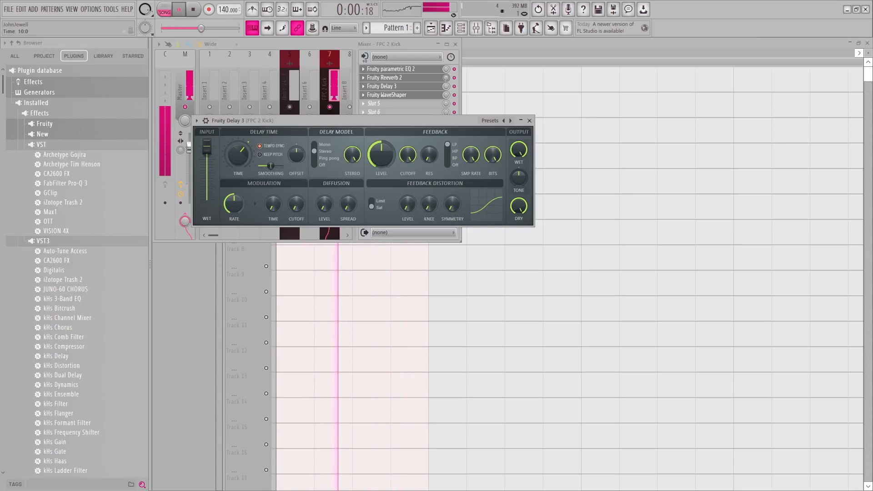
mouse_move(239, 154)
left_mouse_down()
mouse_move(238, 137)
mouse_move(237, 154)
mouse_move(237, 147)
left_mouse_up()
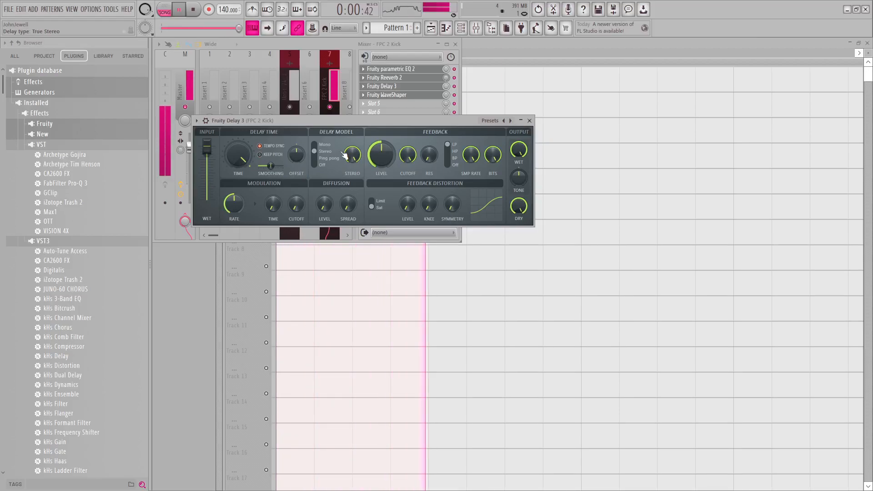
key("space")
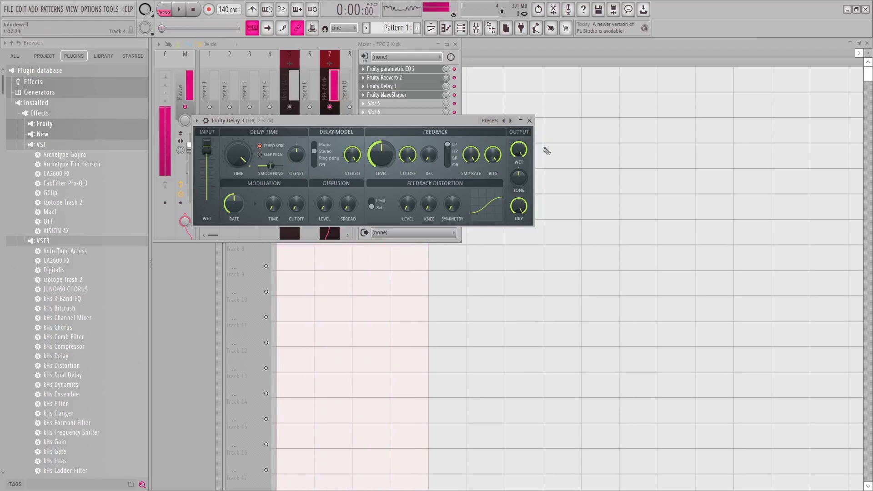
left_click(529, 121)
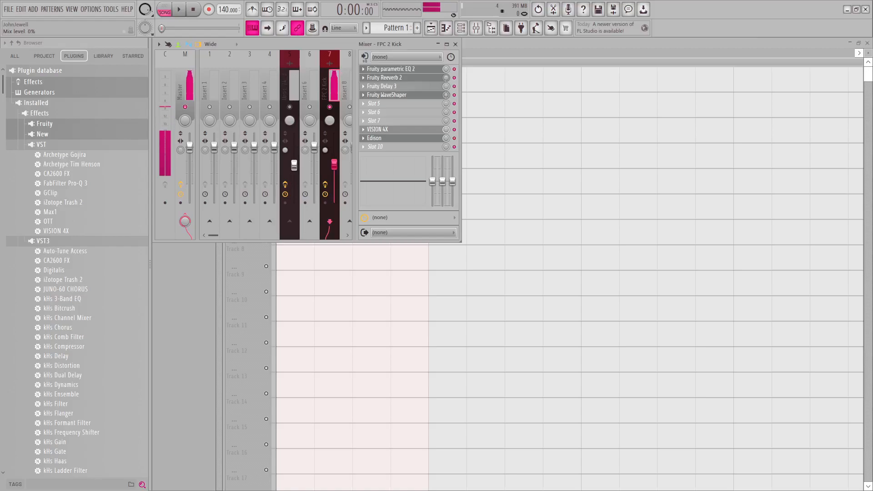
Reset the Fruity Delay 3 mix level on the FPC 2 Kick track and create an automation clip for it.
right_click(445, 96)
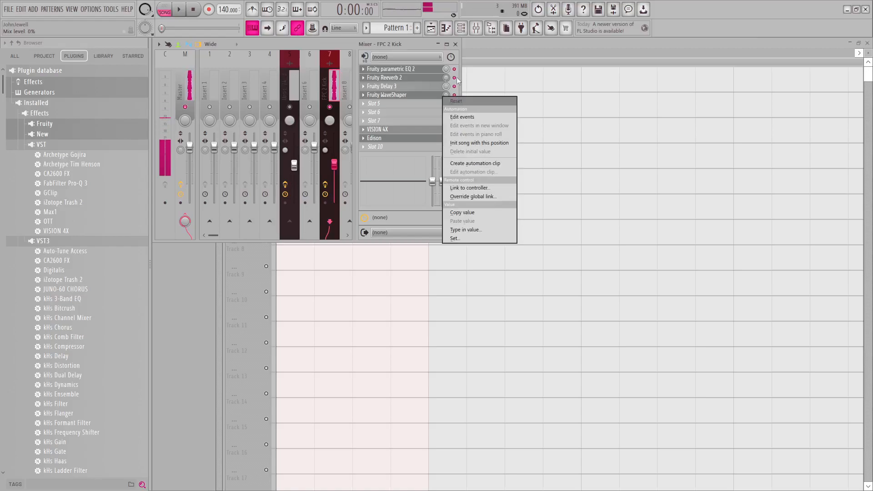
left_click(456, 101)
right_click(446, 95)
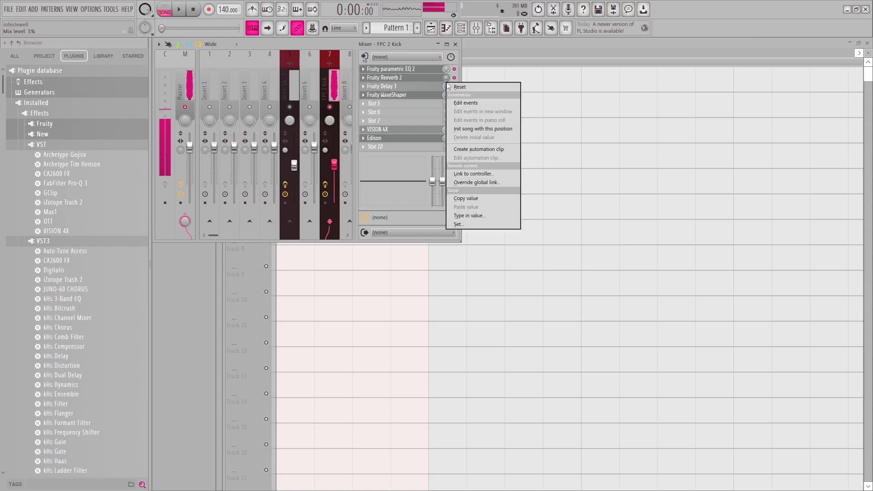
left_click(445, 95)
right_click(447, 95)
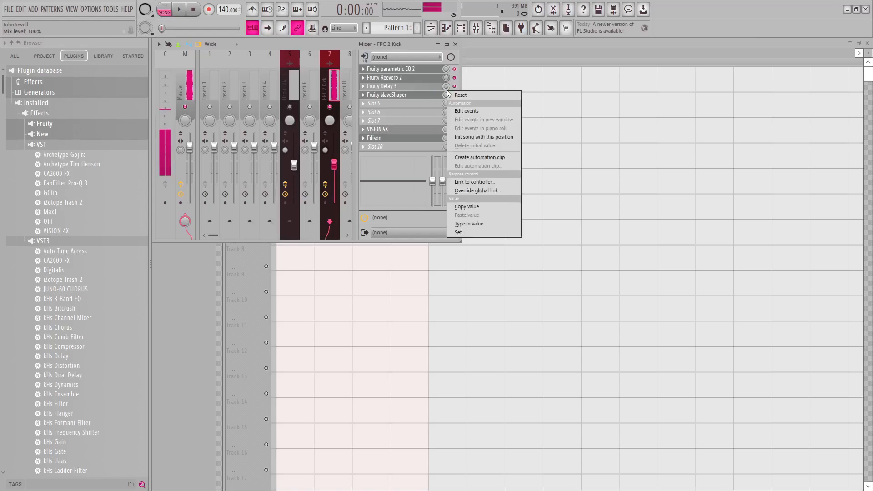
left_click(480, 157)
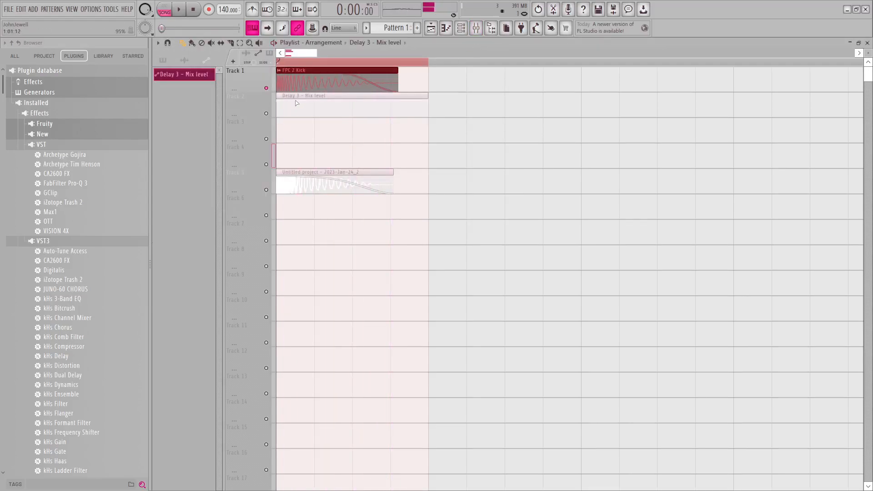
key("super")
key("super")
Set the feedback level of Fruity Delay 3 to about 57% while the kick plays.
left_click(478, 28)
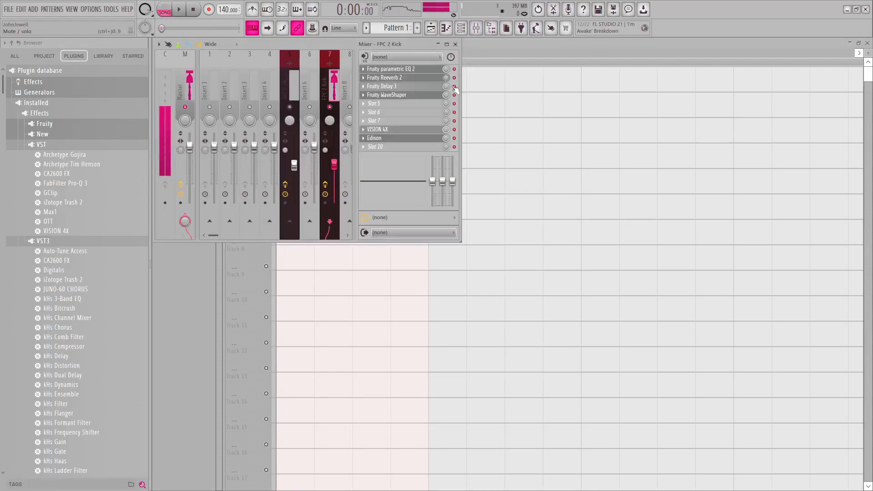
left_click(428, 88)
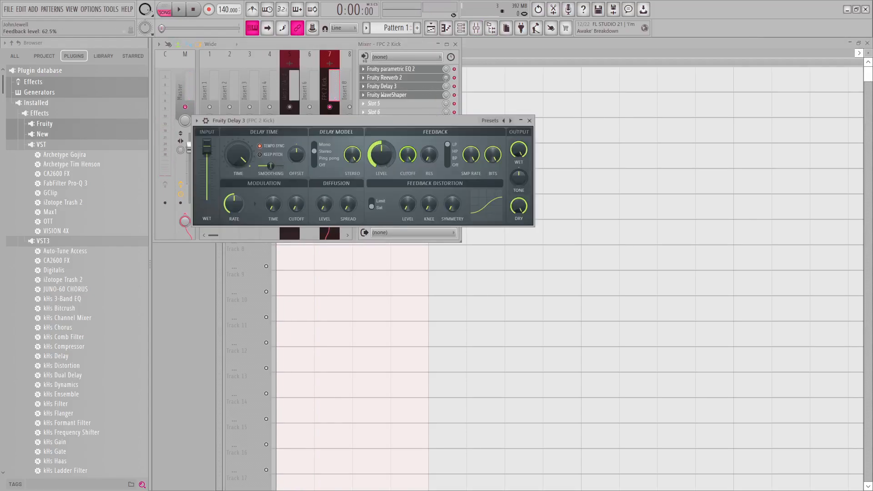
key("space")
left_click_drag(381, 155, 381, 114)
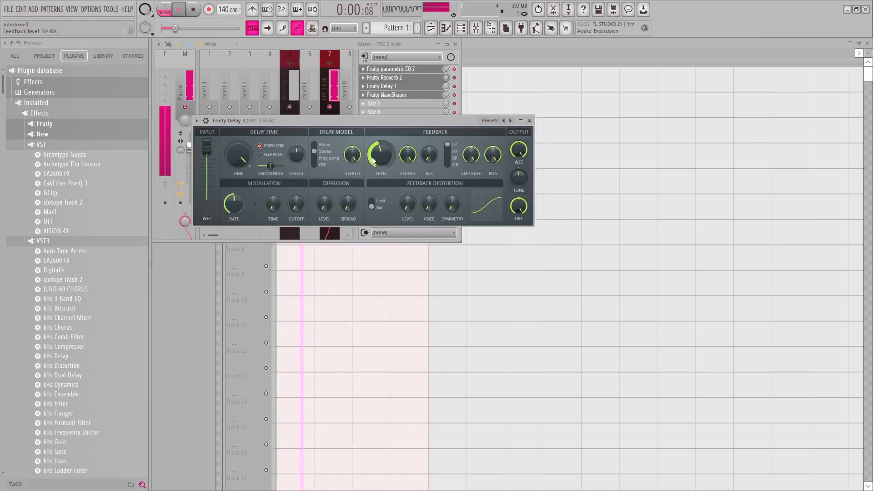
Delete Fruity Delay 3 from the FPC 2 Kick track and move Fruity WaveShaper up into slot 3.
left_click(454, 87)
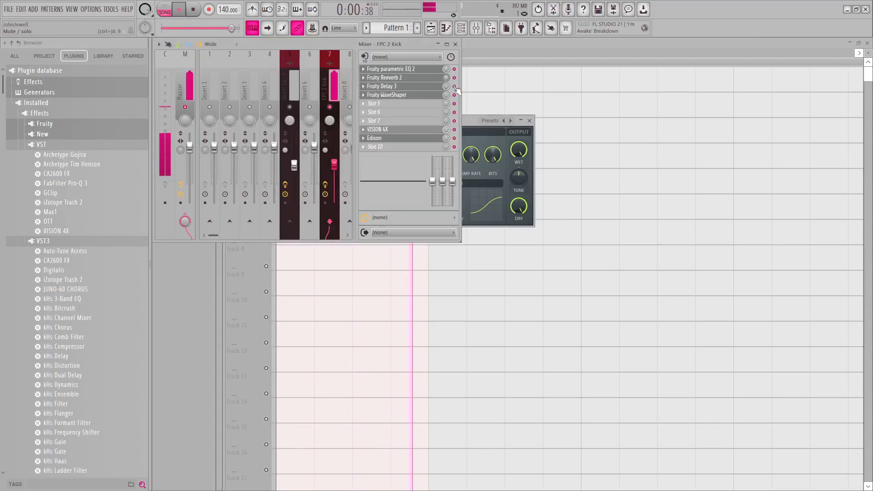
left_click(364, 86)
left_click(374, 106)
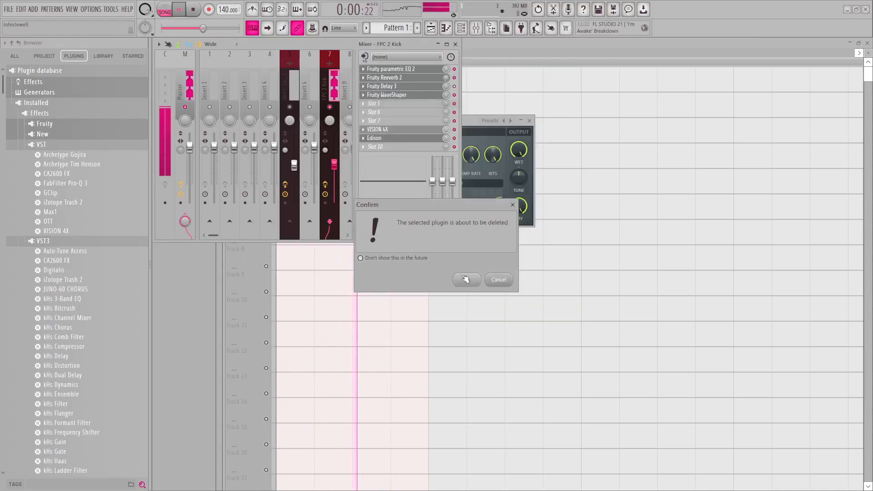
key("Return")
left_click_drag(410, 90, 409, 87)
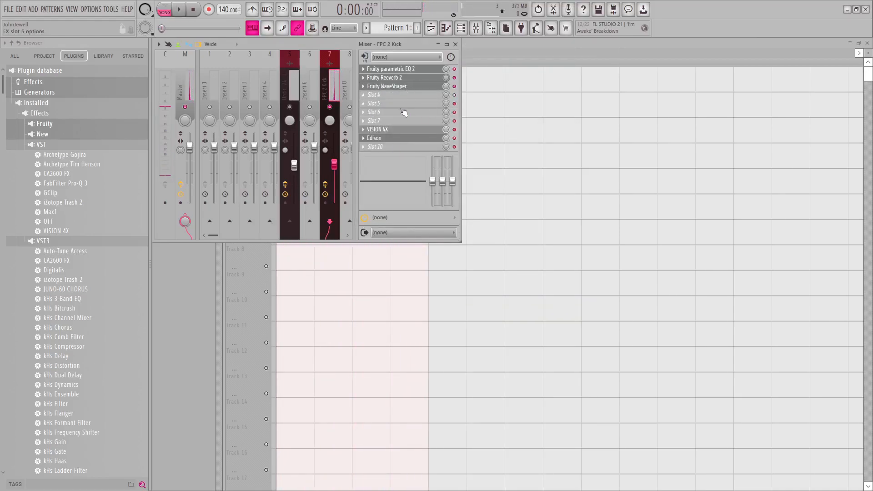
Add FabFilter Pro-Q 3 to slot 5 of the FPC 2 Kick track and make its first band a low cut.
left_click(382, 110)
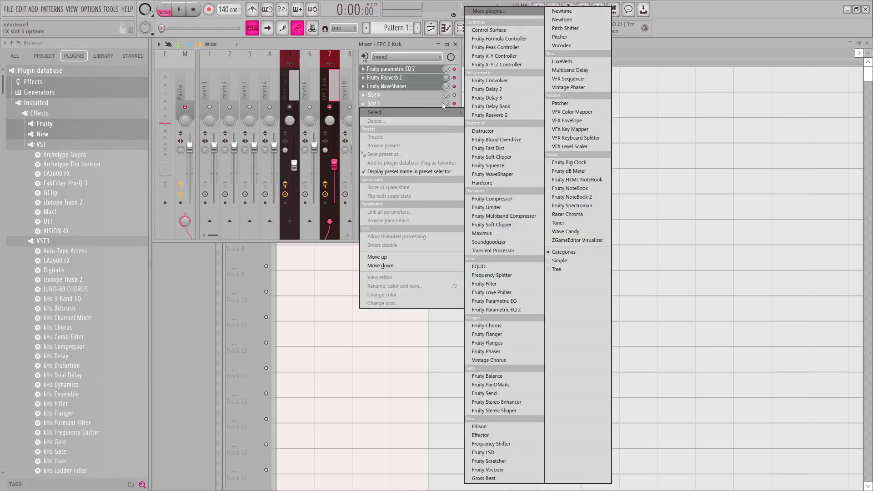
left_click_drag(66, 183, 381, 104)
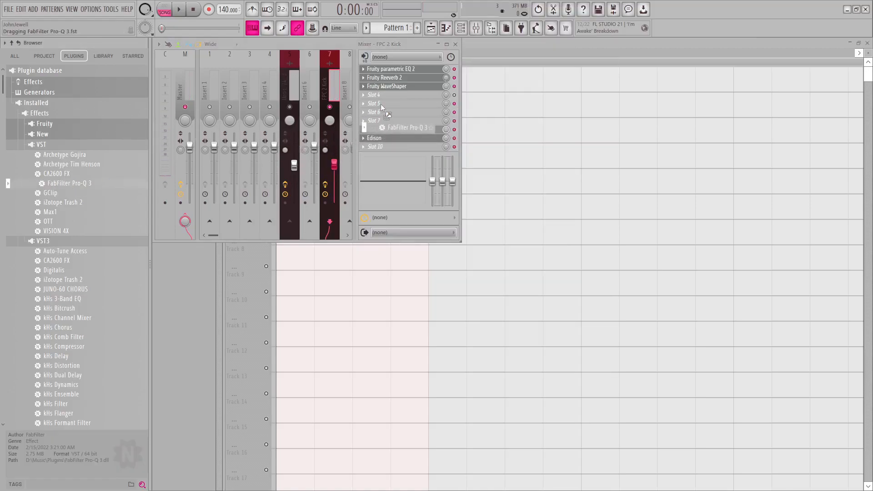
left_click_drag(239, 254, 269, 290)
left_click(239, 374)
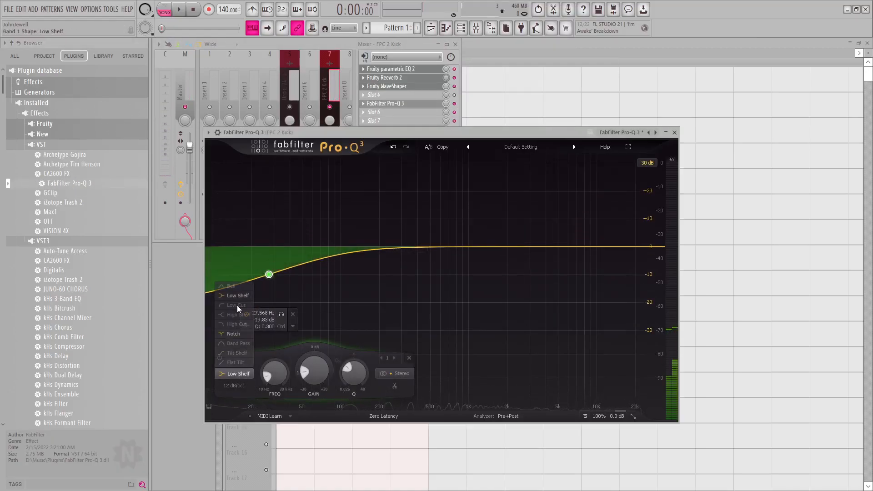
left_click(239, 296)
left_click(238, 370)
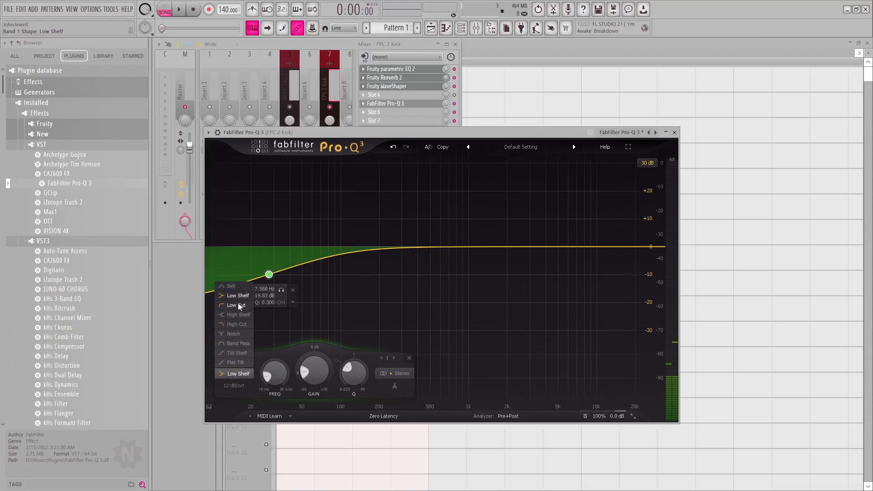
left_click(238, 305)
Move the Pro-Q 3 low-cut band to a higher frequency and audition the filtered kick.
scroll(269, 276, "up", 6)
left_click_drag(270, 276, 319, 324)
key("space")
left_click(325, 295)
key("space")
left_click(675, 132)
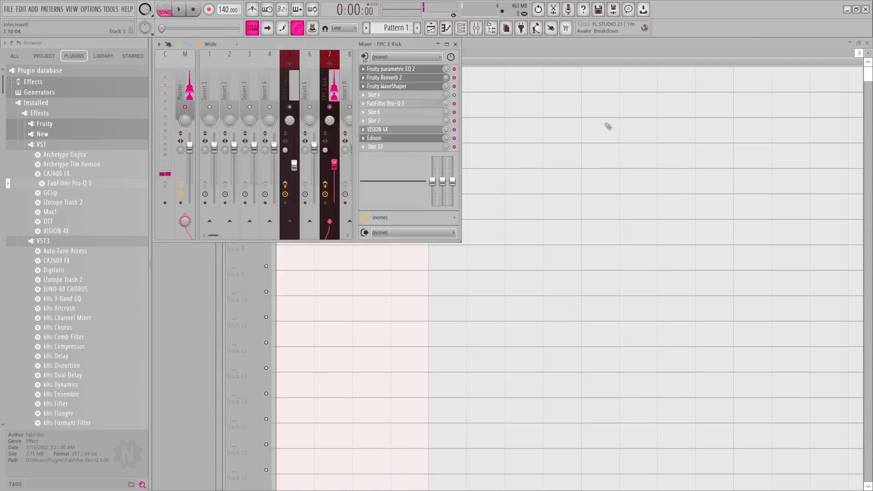
Clear the old recording in Edison and extend the playlist time selection well past the end of the kick.
left_click(397, 139)
left_click(396, 138)
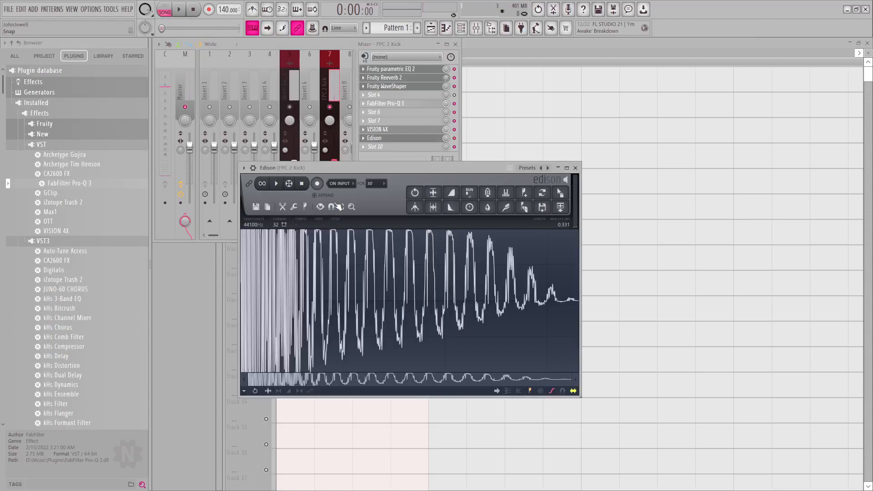
key("Delete")
left_click(526, 78)
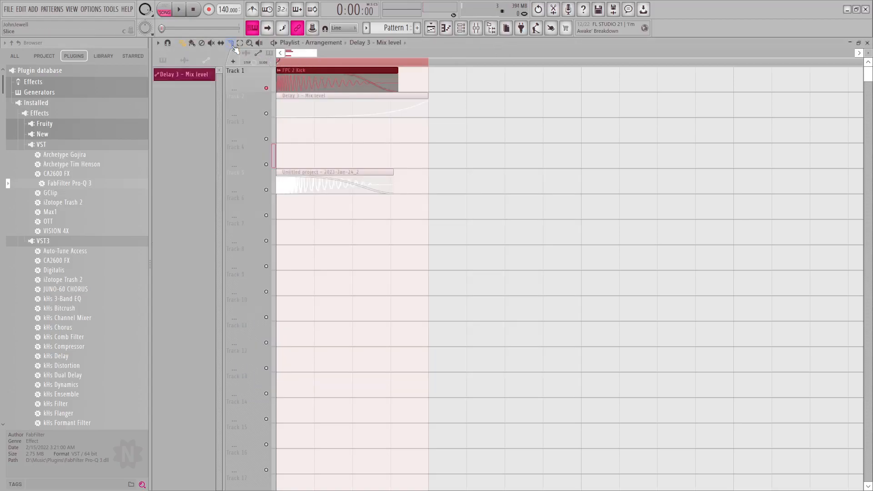
left_click_drag(772, 63, 2, 85)
Record the processed kick with its tail into Edison on the FPC 2 Kick track.
left_click(476, 29)
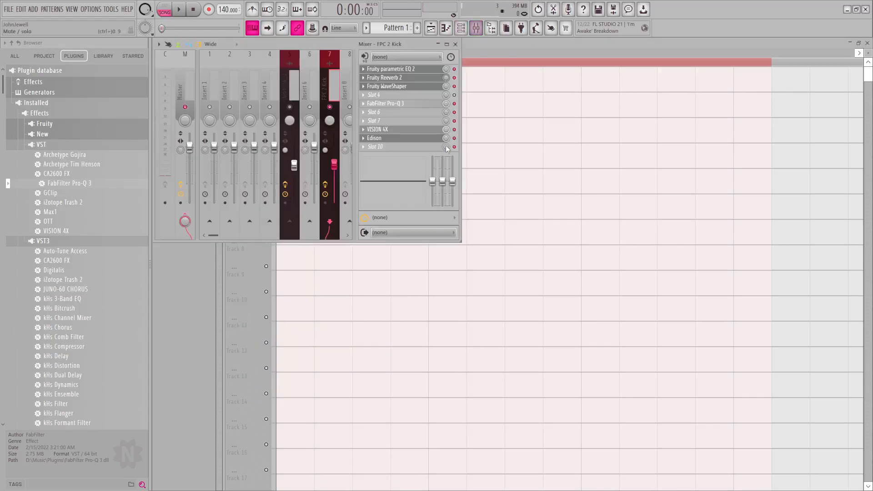
left_click(374, 138)
left_click(317, 183)
left_click(181, 10)
left_click(192, 9)
left_click(318, 187)
left_click(433, 208)
left_click(434, 194)
Place the new Edison recording at the start of playlist Track 9 and solo that track for playback.
left_click_drag(564, 195, 293, 298)
right_click(272, 291)
right_click(266, 292)
key("space")
Switch to the browser and open the RAVEOLOGIST channel's video list on YouTube in a new tab.
key("alt+Tab")
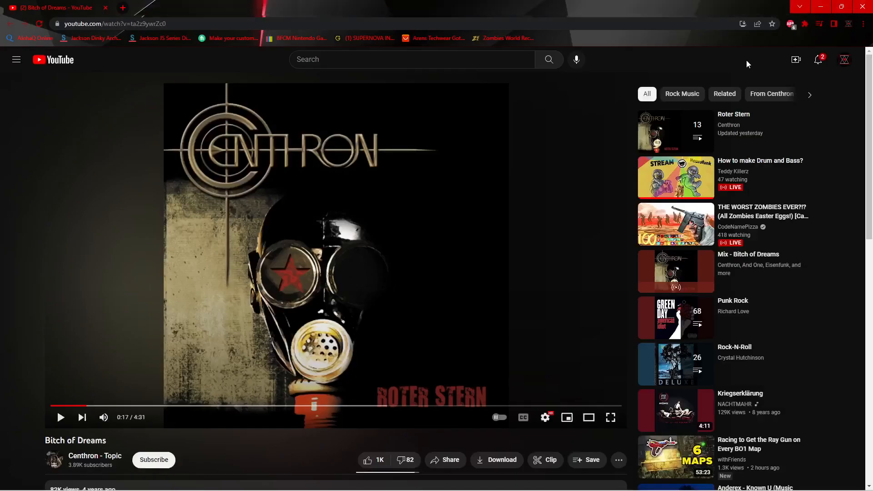
left_click(845, 59)
right_click(755, 126)
left_click(696, 136)
left_click(252, 440)
left_click(186, 8)
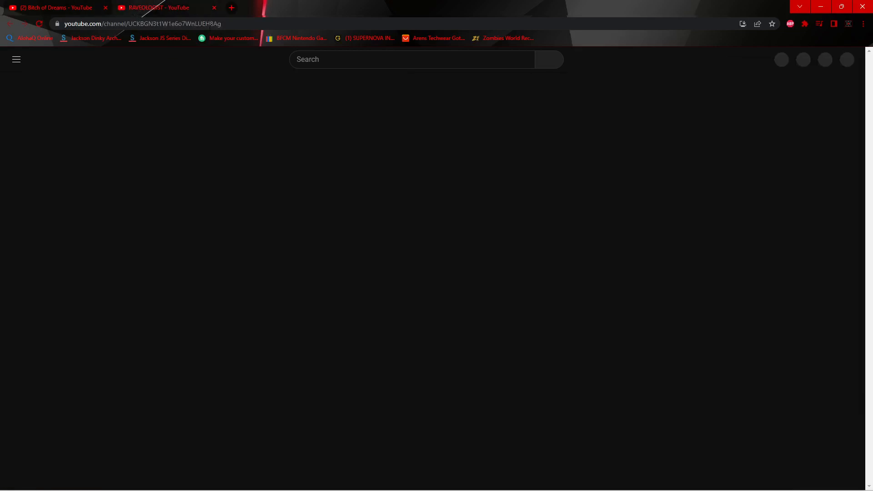
left_click(285, 257)
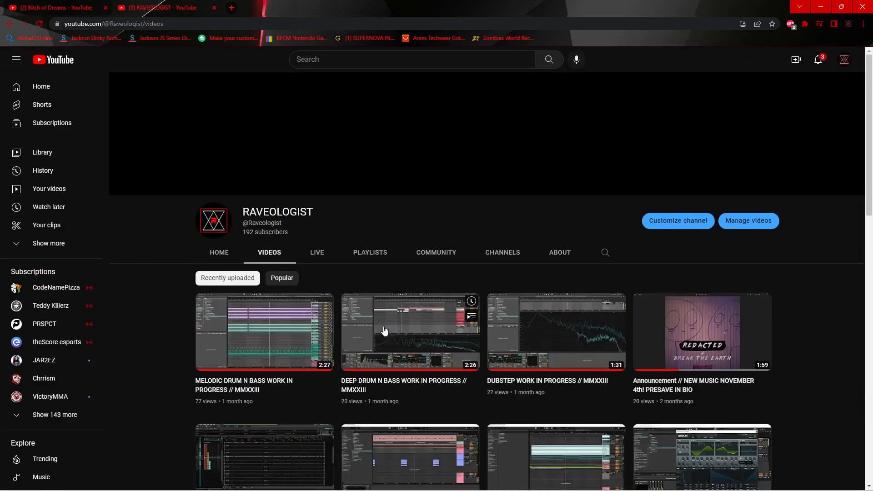
Look through the channel's uploads and open the "HOW TO MAKE A HARDCORE KICK 2022" video.
scroll(384, 333, "down", 5)
scroll(369, 329, "down", 5)
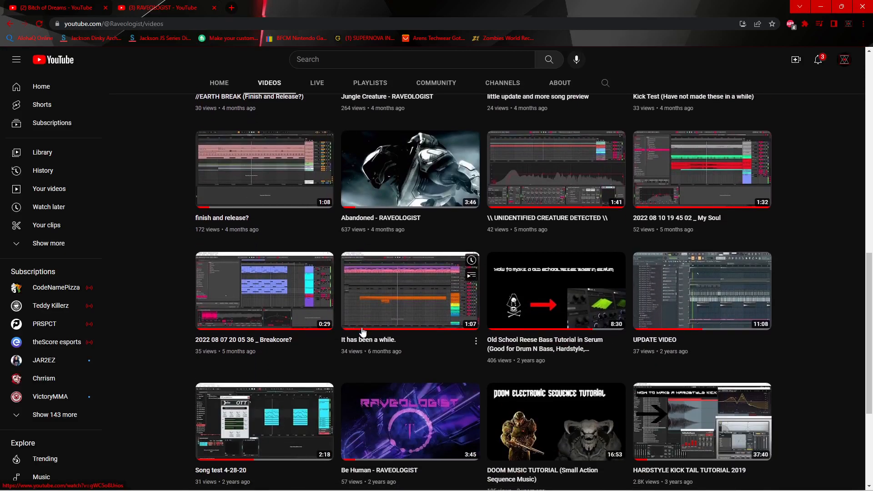
scroll(364, 335, "down", 5)
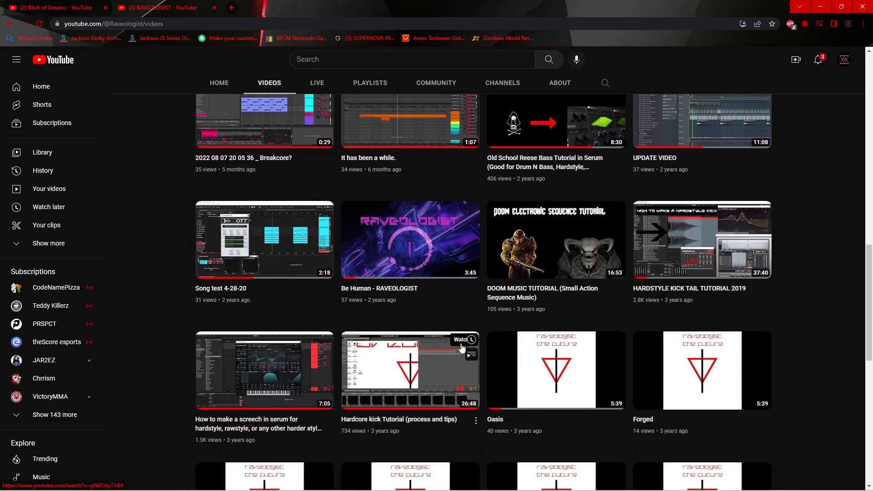
scroll(462, 348, "up", 3)
scroll(462, 348, "up", 8)
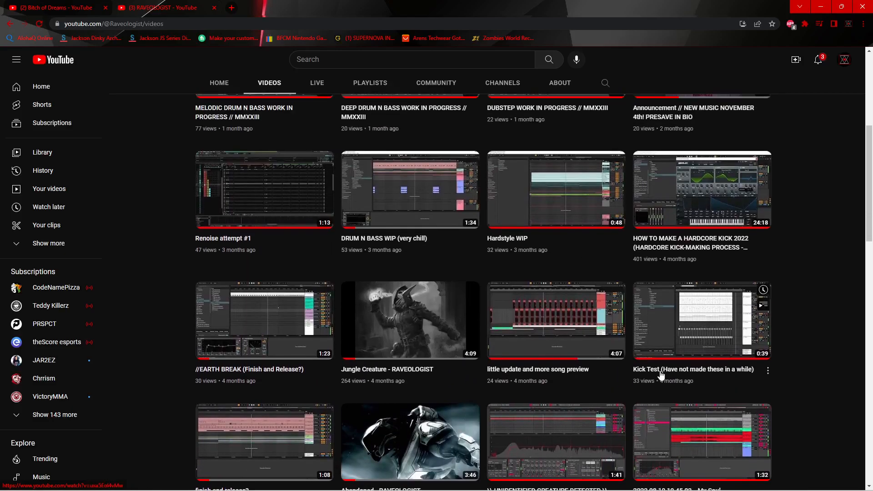
left_click(673, 235)
Read the full comment asking about the distorted kick at the song's 14-second mark, and return to FL Studio.
scroll(177, 277, "down", 5)
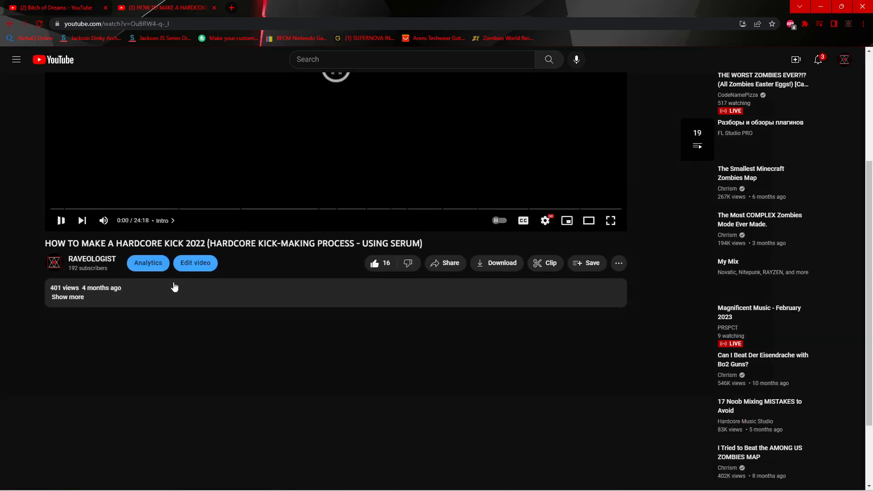
scroll(181, 335, "down", 2)
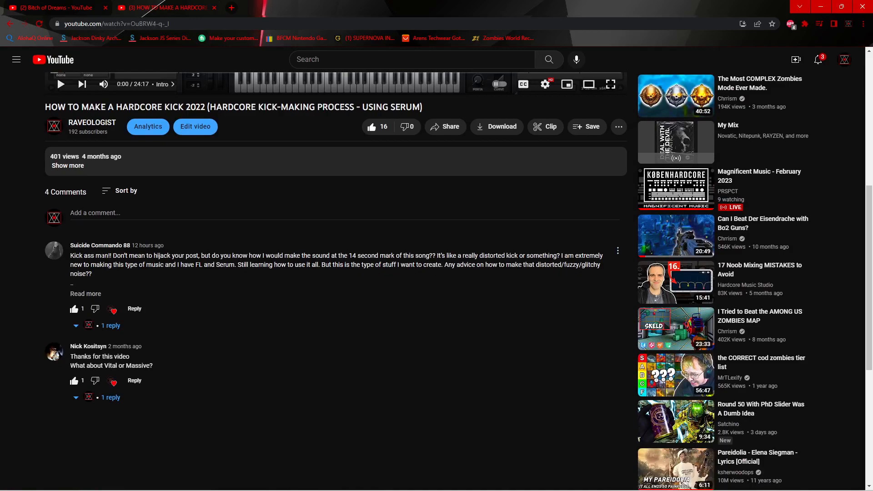
left_click(95, 294)
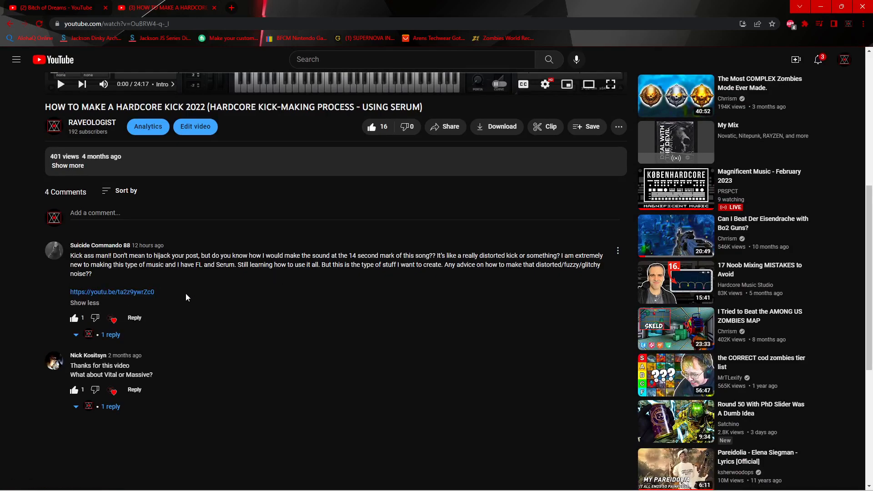
scroll(186, 293, "up", 4)
scroll(212, 163, "down", 1)
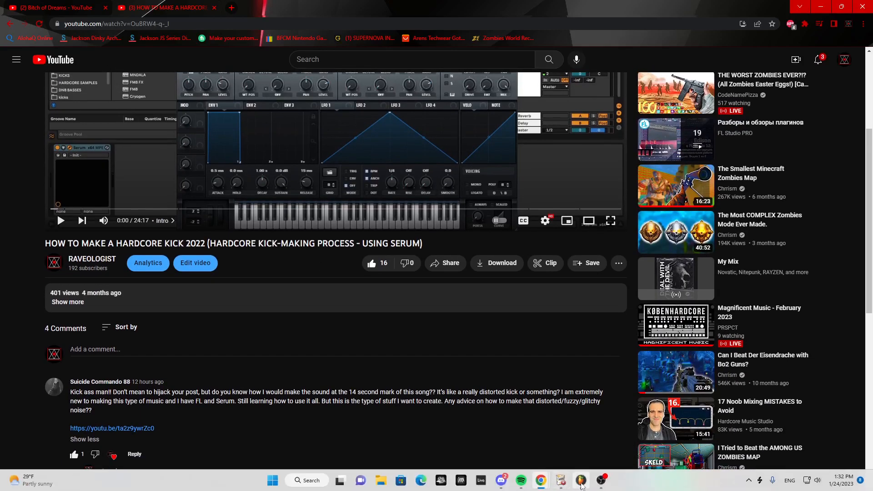
left_click(582, 481)
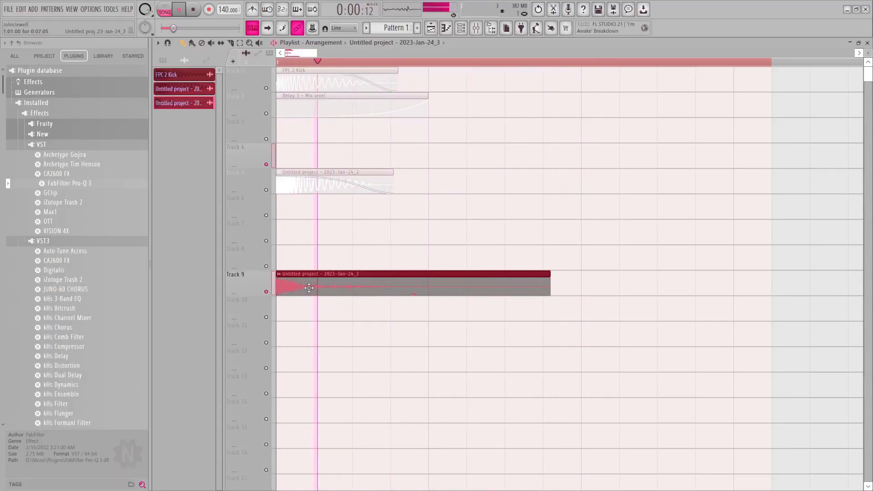
Stop playback and view the Track 9 recording's audio clip settings, closing them again without changes.
key("space")
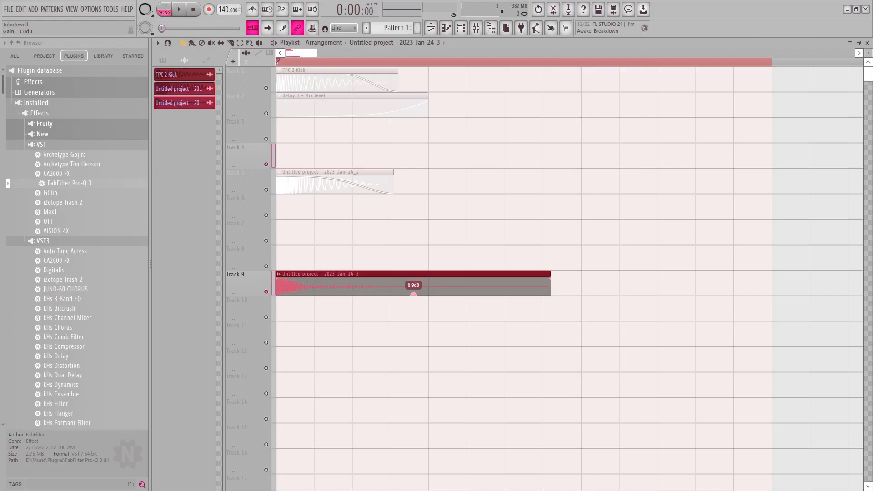
double_click(411, 282)
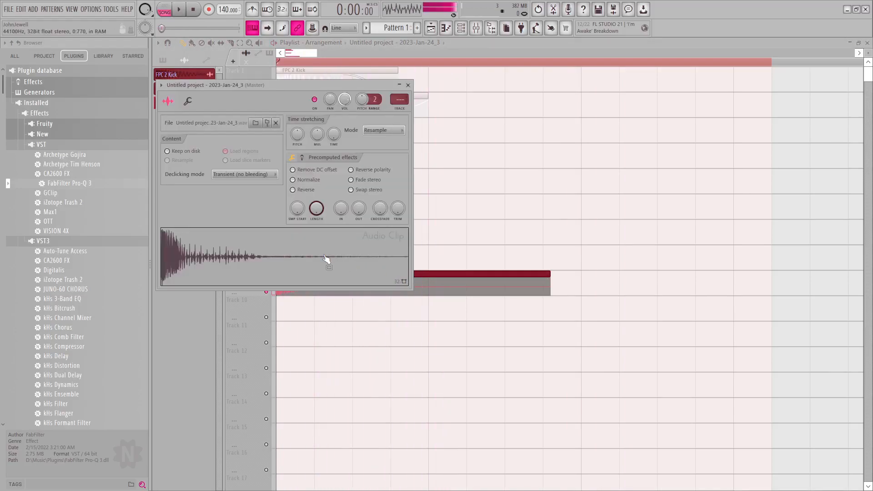
left_click(408, 85)
Show the mixer and inspect the Fruity Parametric EQ 2 curve on the FPC 2 Kick insert's effect chain.
left_click(477, 28)
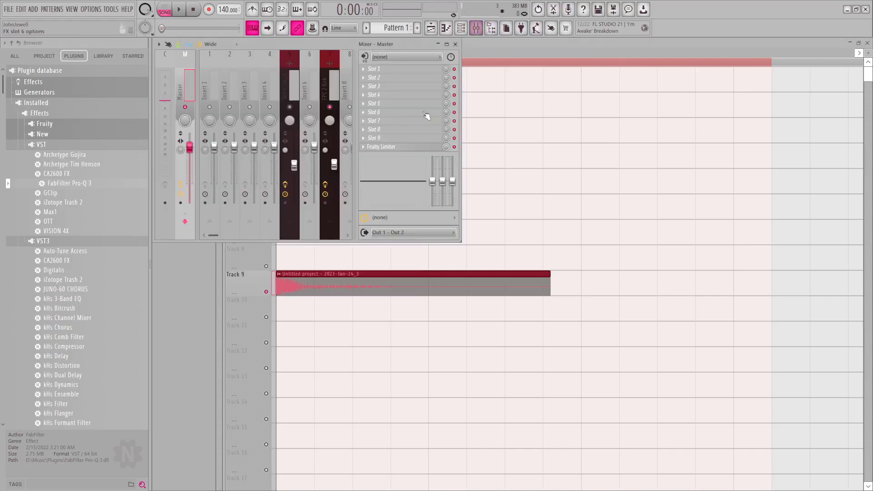
left_click(330, 91)
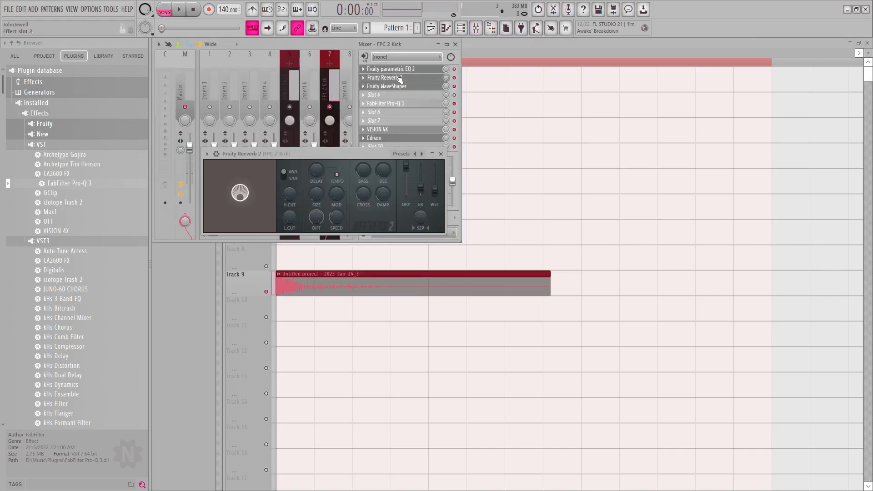
left_click(397, 71)
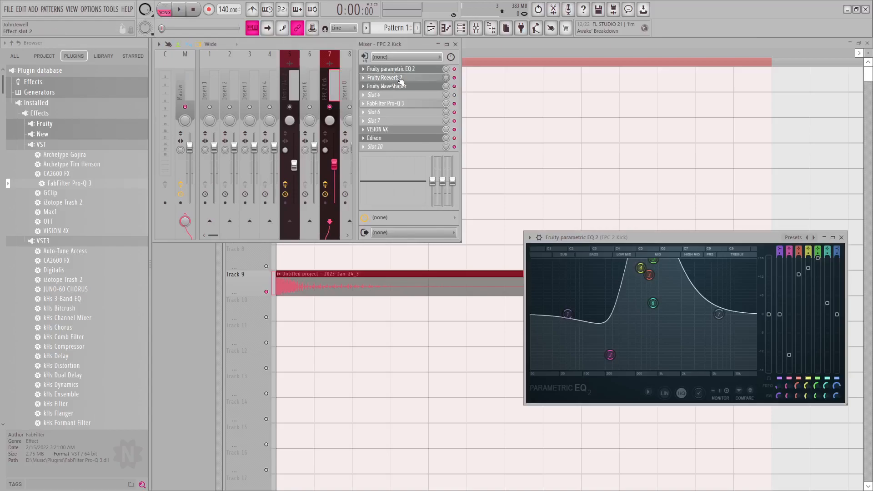
left_click(387, 69)
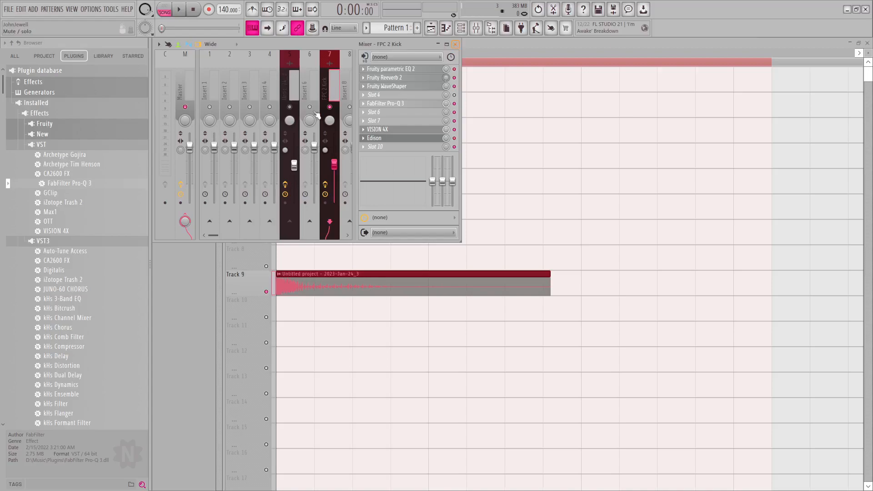
Show all browser categories and move the mixer window down, clear of the playlist's upper clips.
left_click(15, 55)
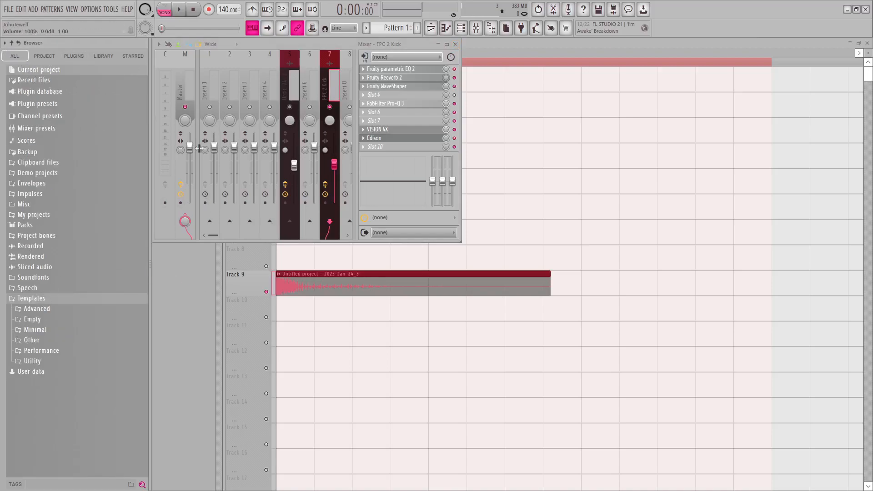
left_click_drag(326, 45, 414, 241)
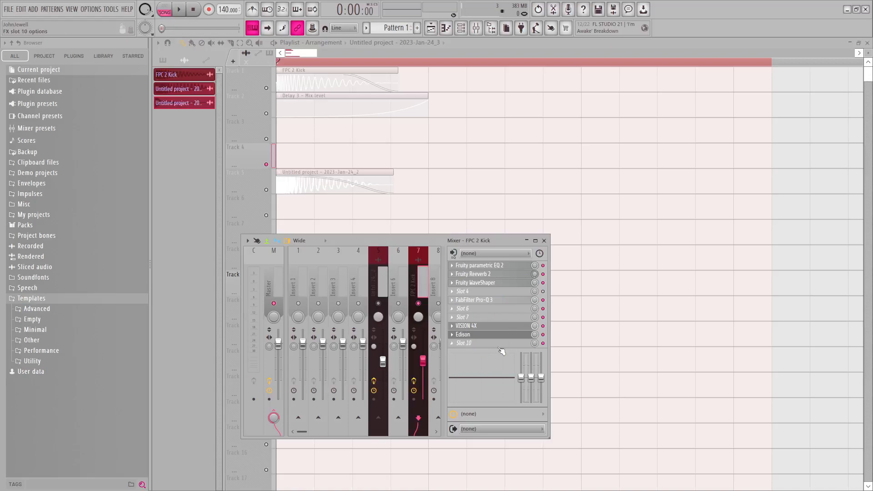
left_click(477, 326)
left_click(519, 239)
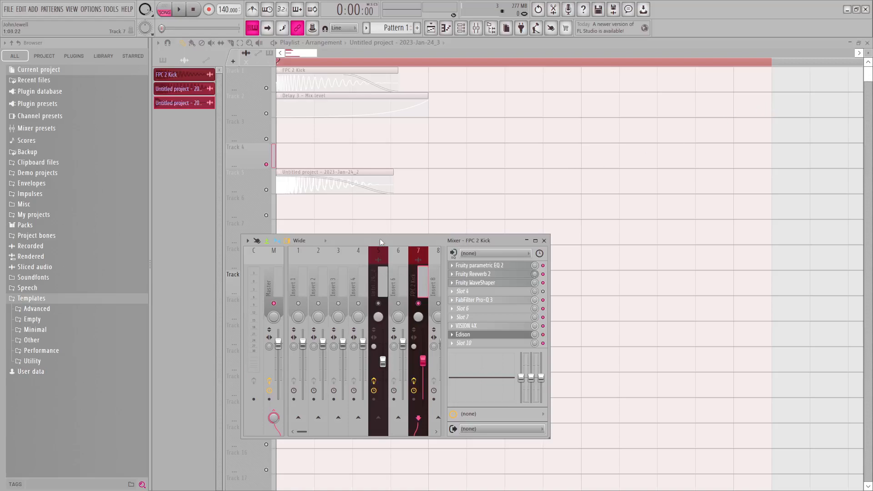
Enlarge the mixer window until inserts 1 to 24 fit, and hide it to uncover the playlist.
left_click_drag(381, 237, 515, 192)
left_click_drag(378, 193, 194, 141)
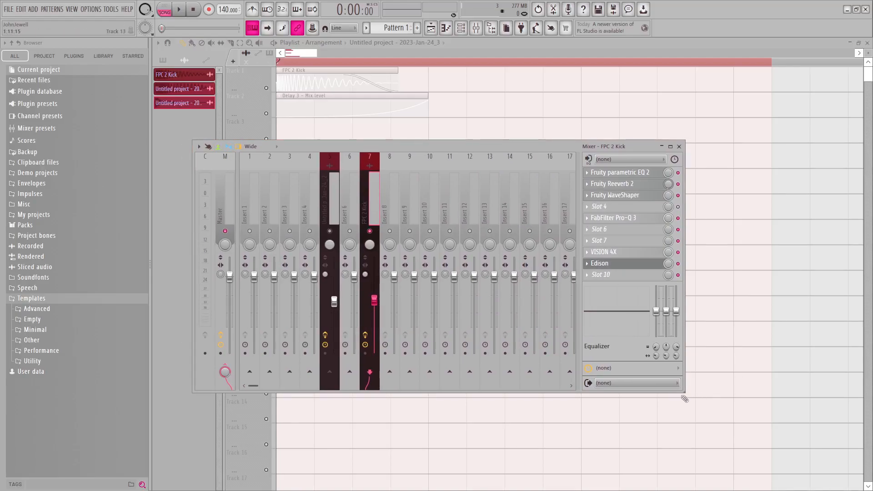
left_click_drag(674, 386, 836, 424)
left_click(675, 415)
left_click(677, 416)
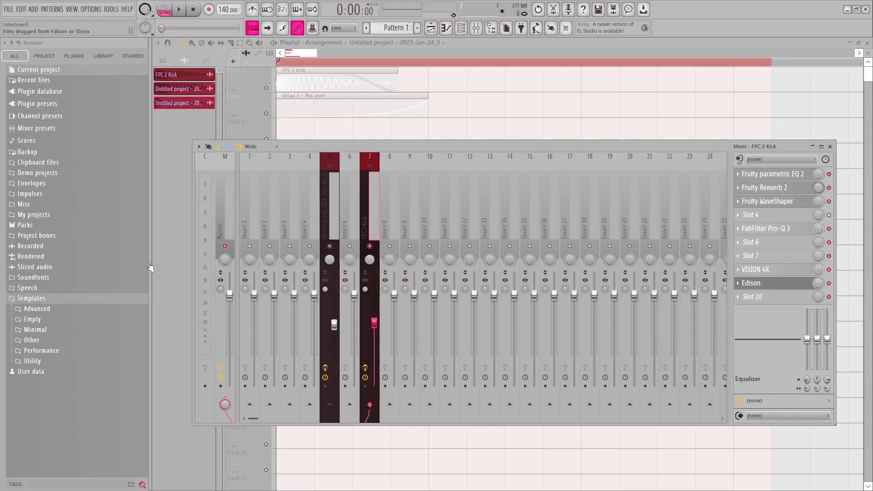
key("F9")
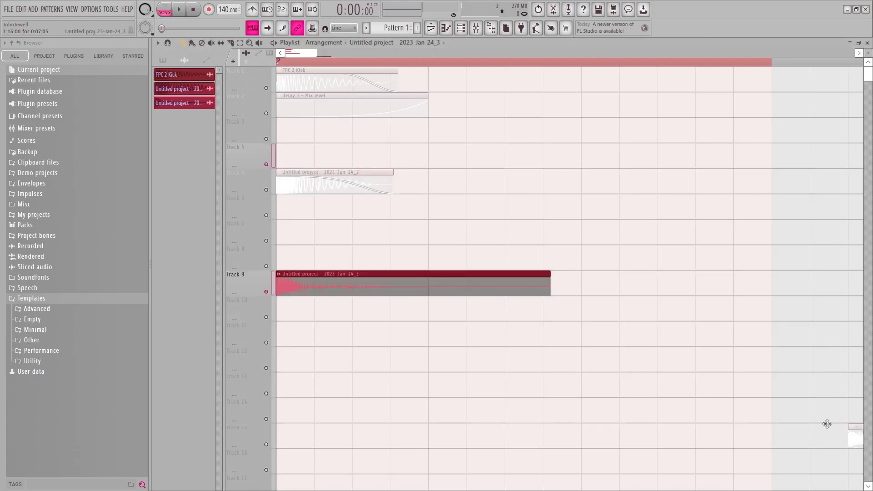